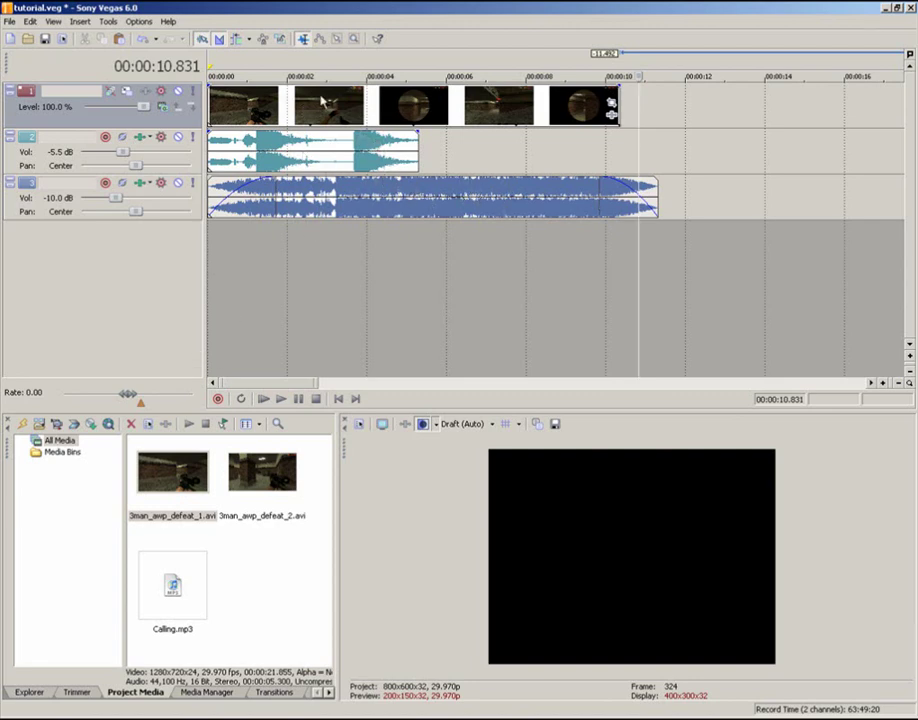
Delete the video clip from the video track and paste it back at the start of the timeline
click(318, 156)
click(328, 160)
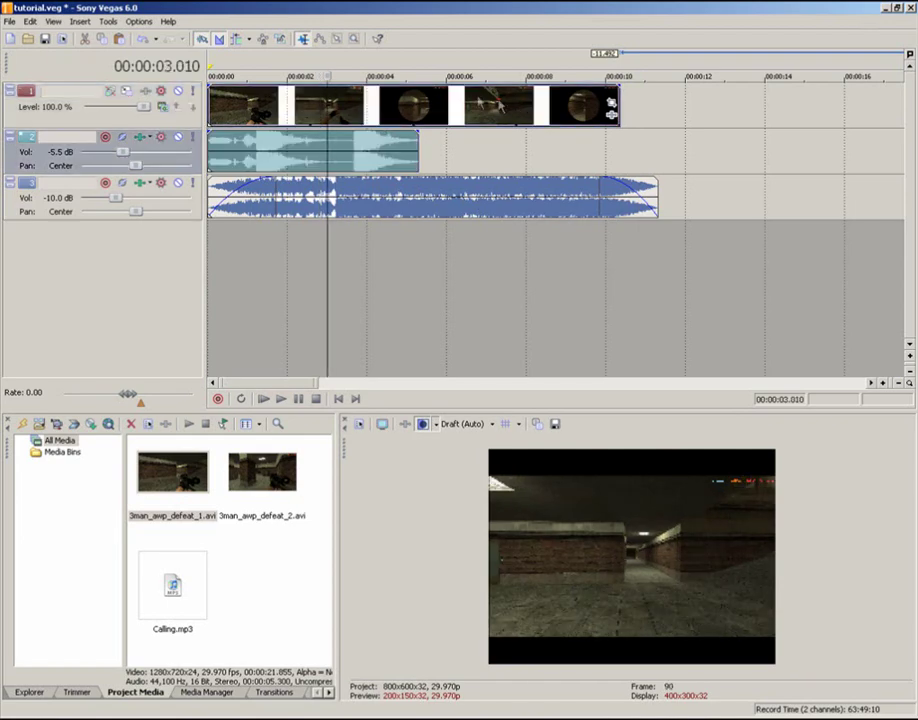
click(467, 100)
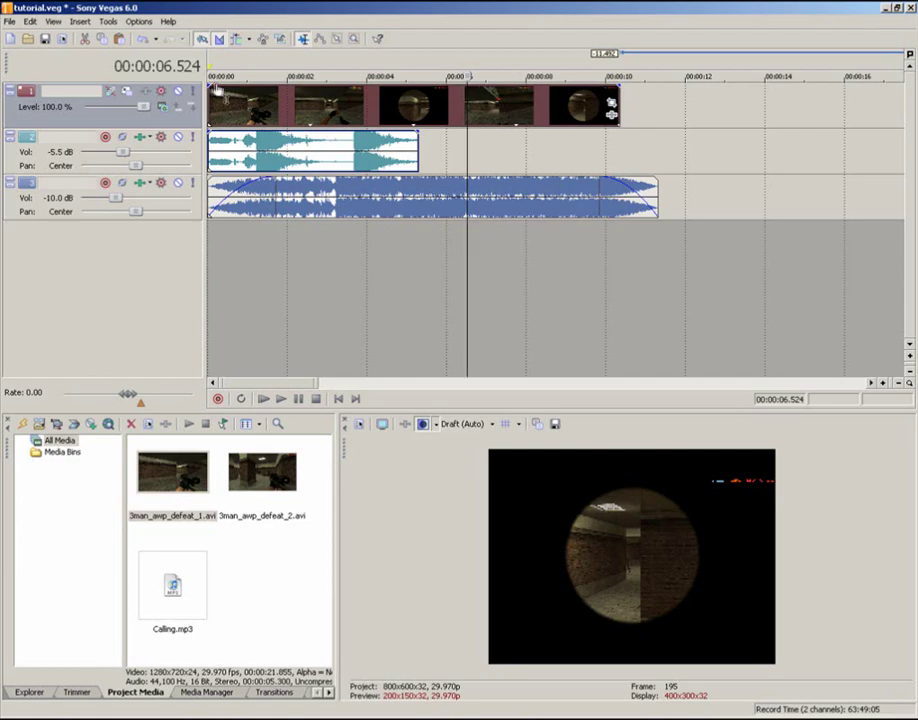
key(Delete)
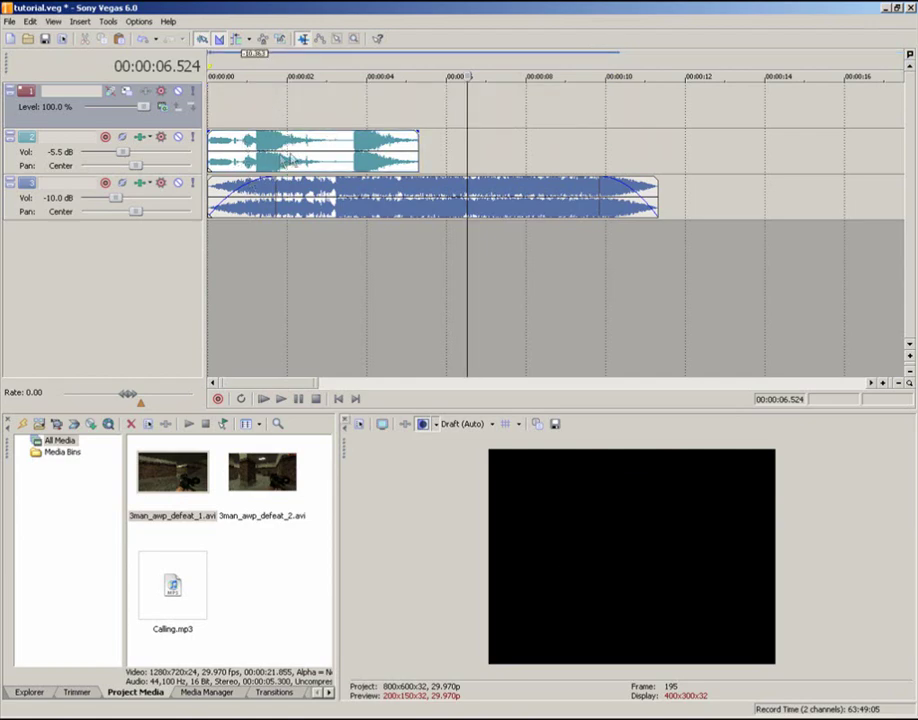
click(214, 109)
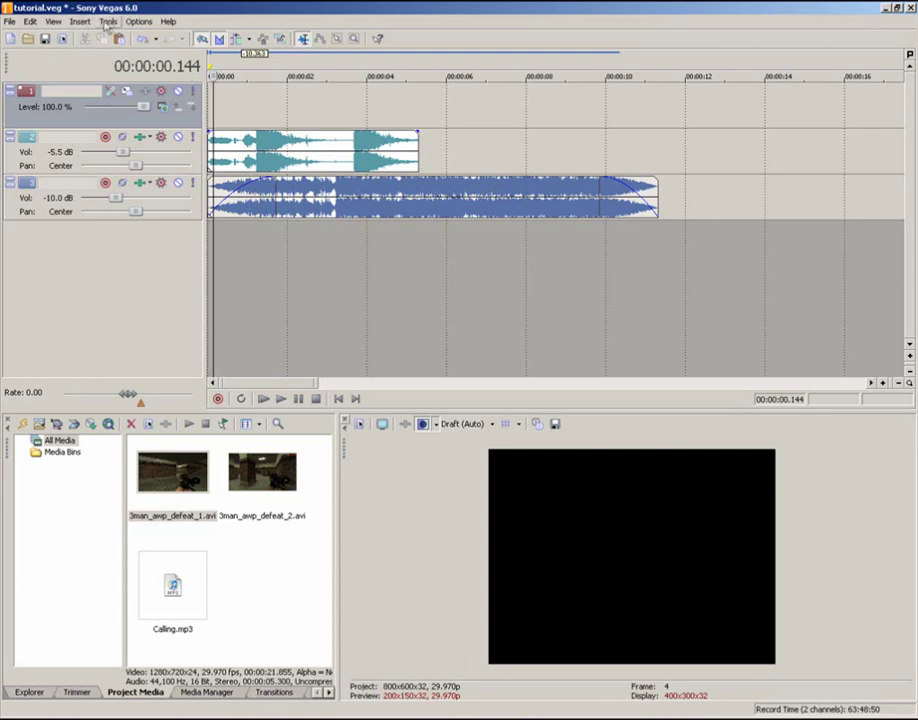
click(30, 21)
click(76, 97)
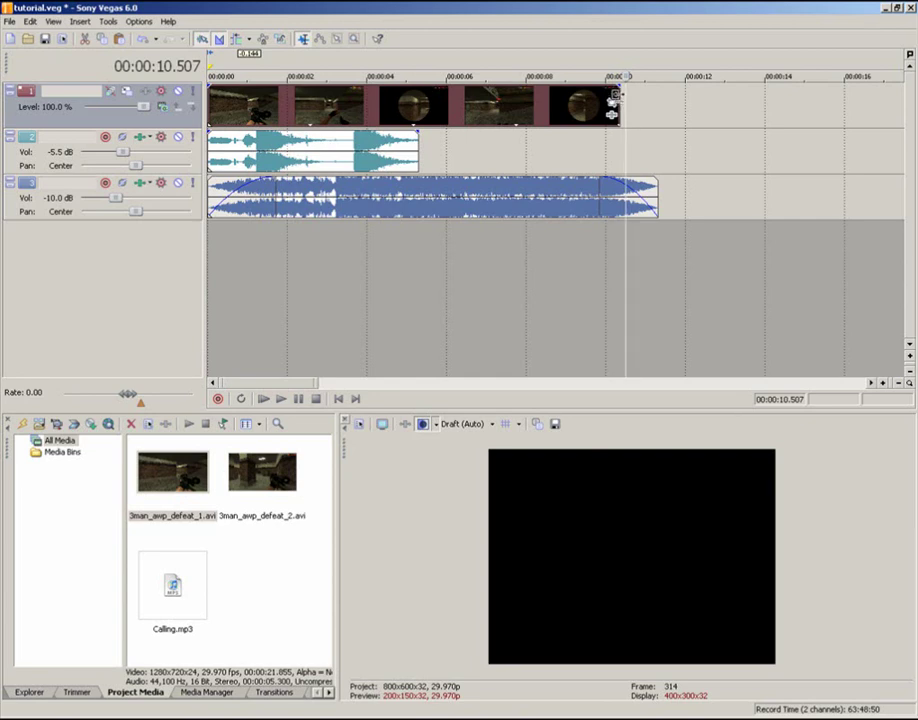
Trim the end of the video clip to line up with the end of its game audio clip
drag(614, 100, 412, 100)
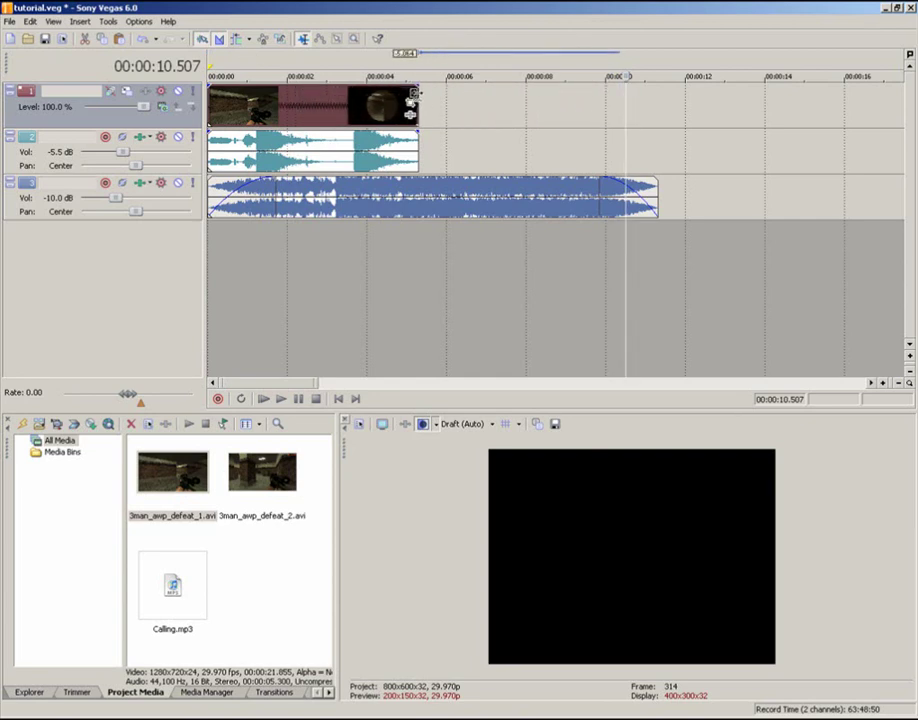
click(421, 78)
scroll(475, 143, up, 8)
scroll(560, 197, down, 10)
scroll(344, 156, up, 4)
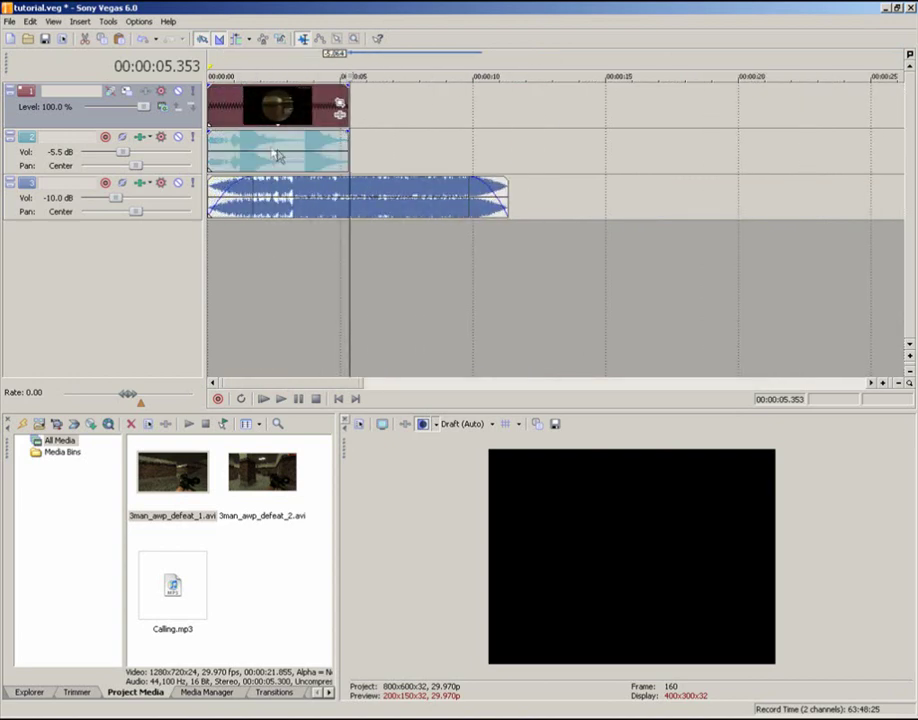
Move the video clip and its audio together to start at about 11.1 seconds, near the end of the music
drag(275, 150, 418, 78)
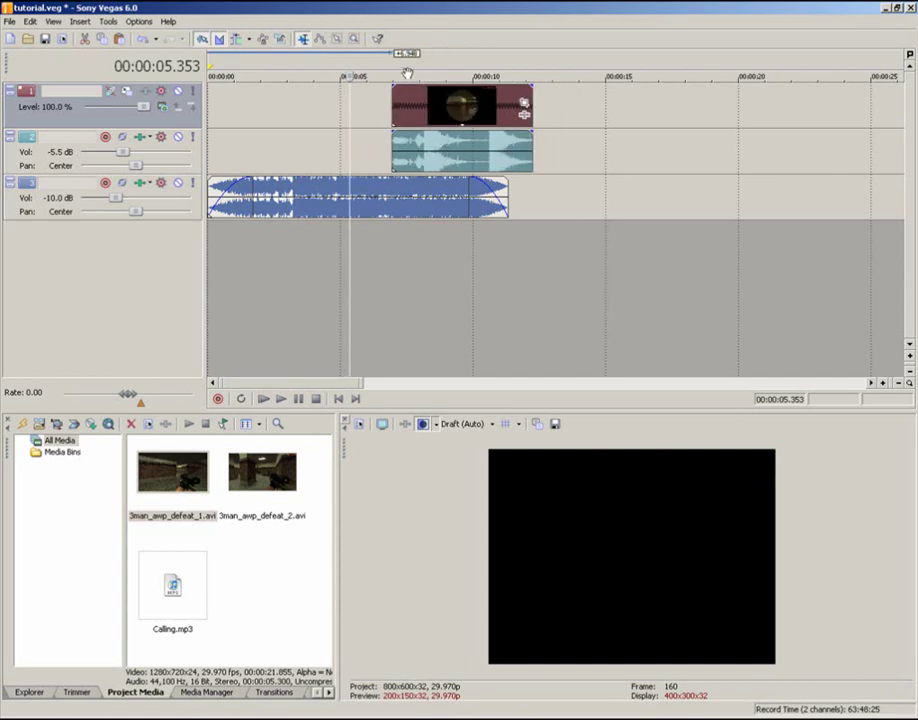
drag(451, 106, 563, 108)
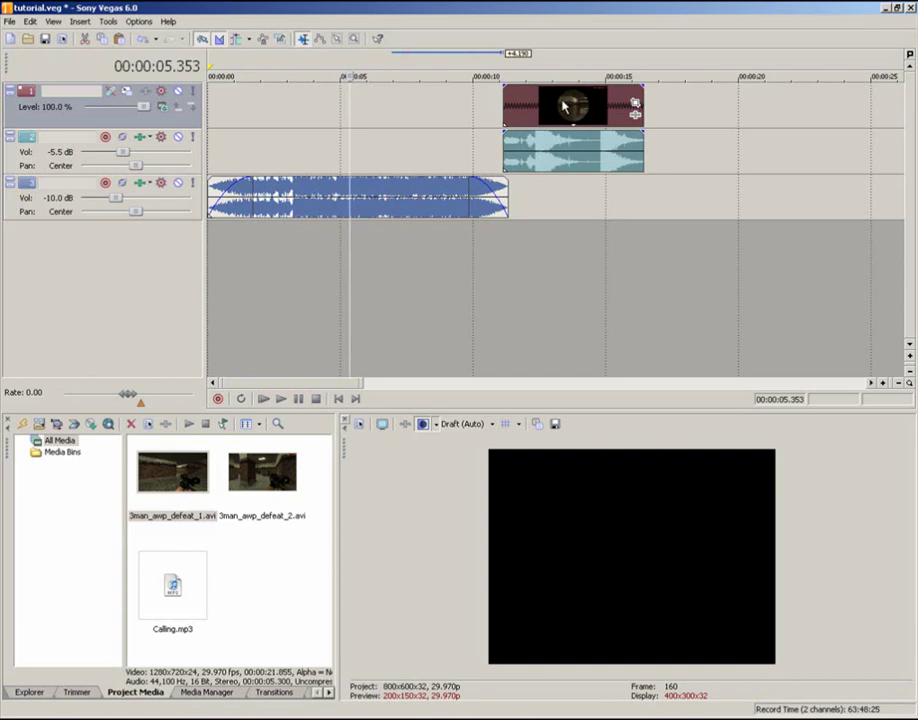
drag(563, 106, 563, 106)
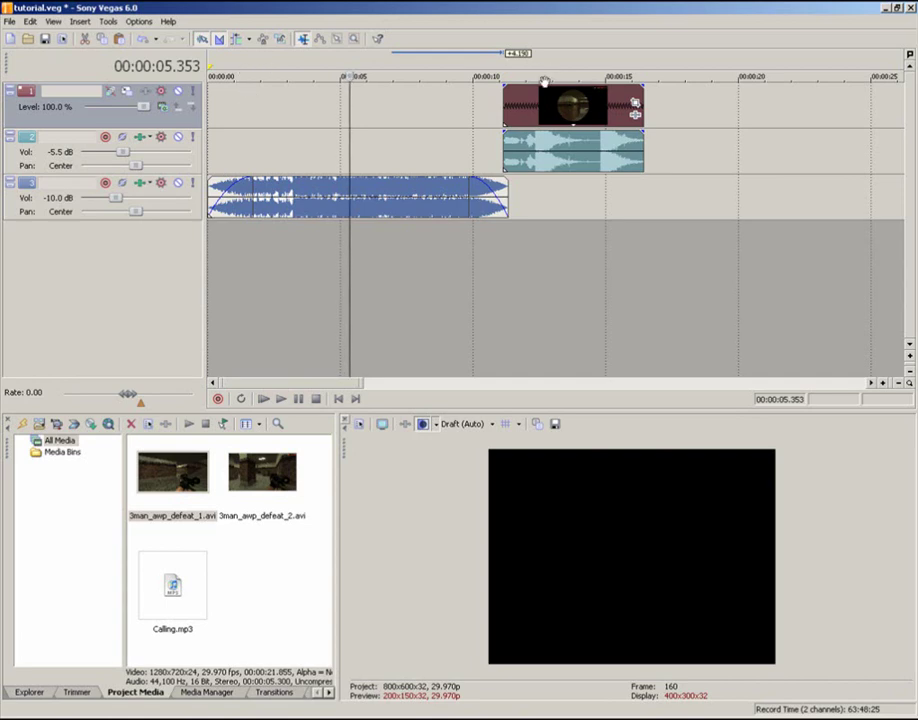
Play back the music from 0.865 seconds, near the start of the timeline, and pause it at about 4 seconds
click(595, 73)
click(231, 76)
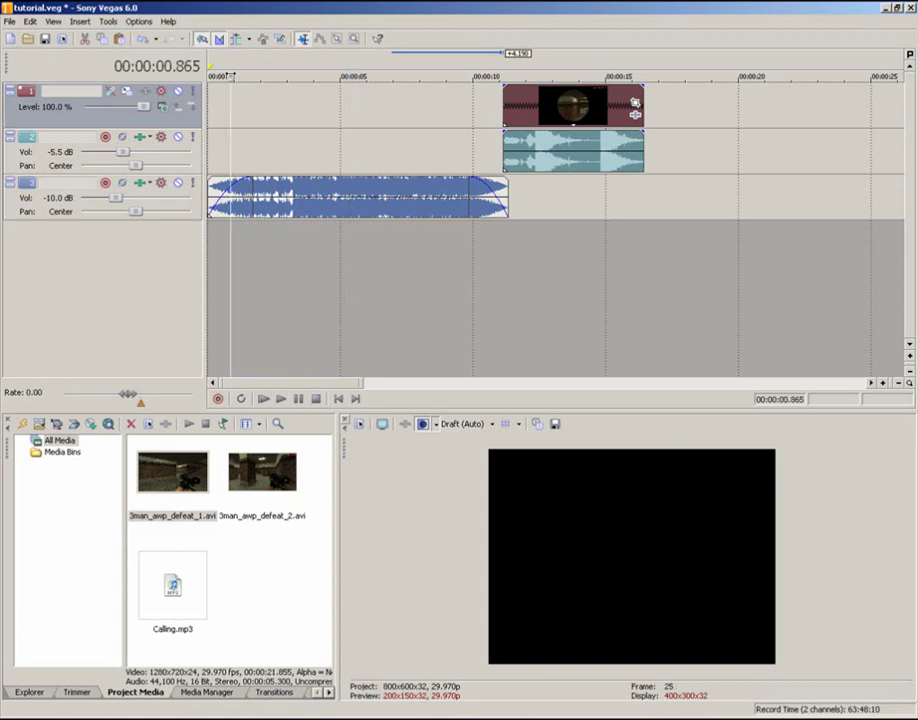
key(space)
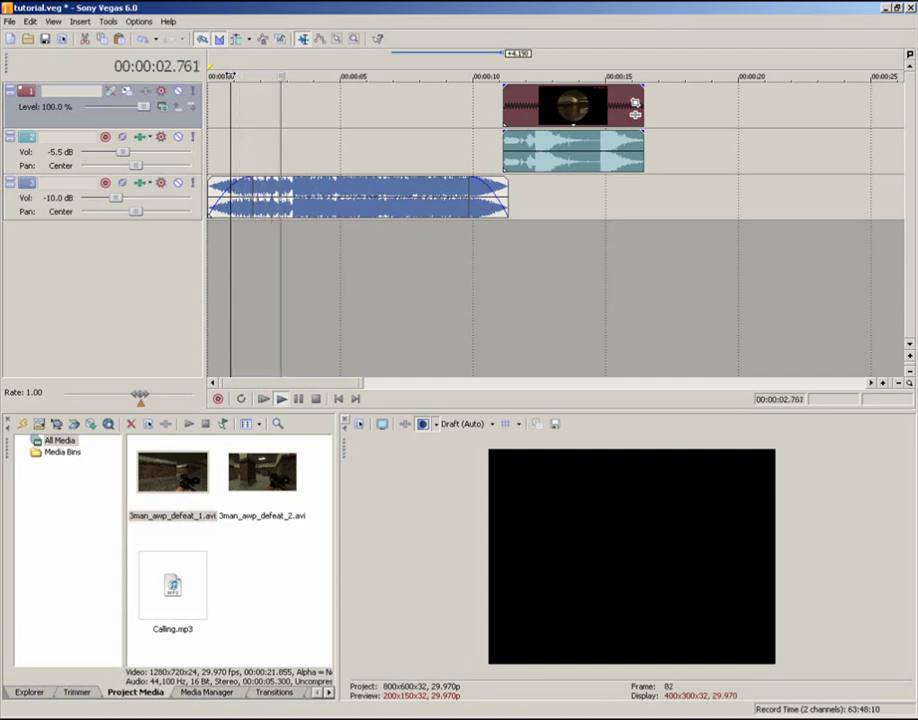
key(Return)
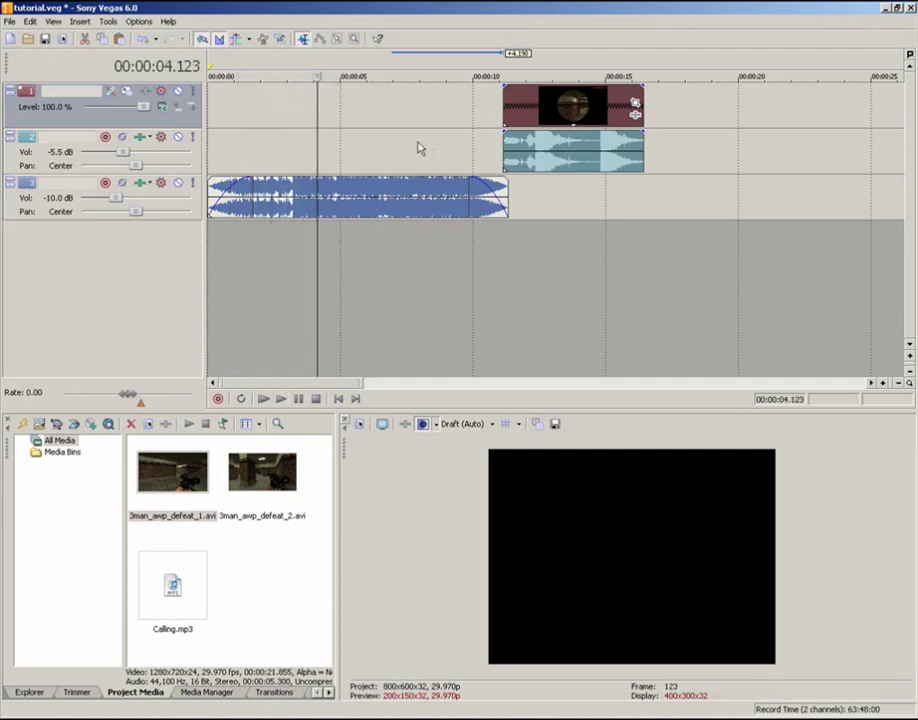
Split the video clip at 00:00:11.455, just before the view switches to the scope
click(322, 121)
drag(322, 121, 515, 121)
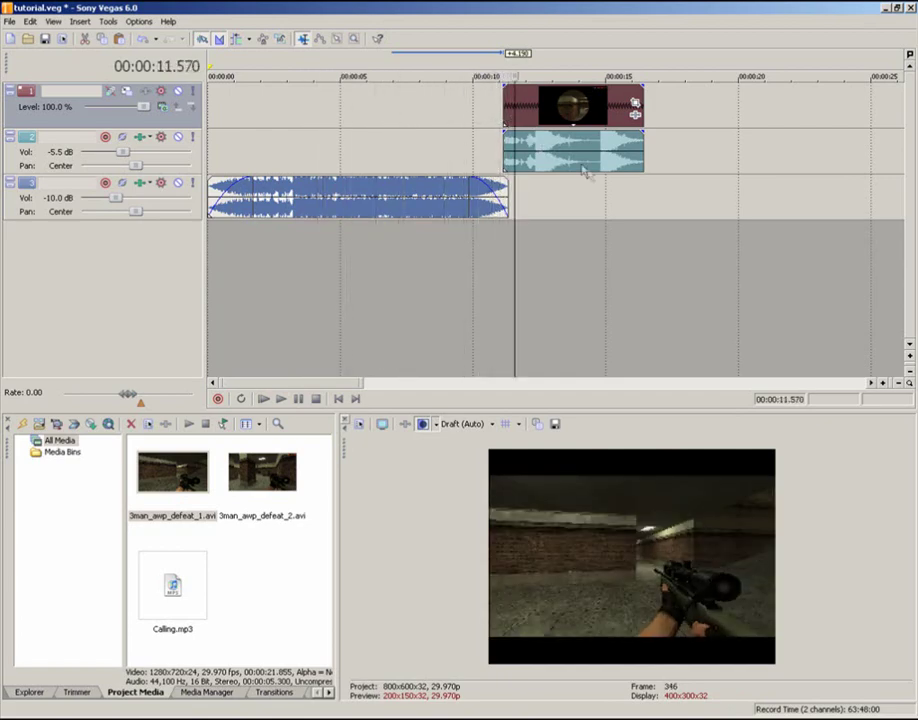
scroll(589, 175, up, 4)
scroll(589, 175, up, 1)
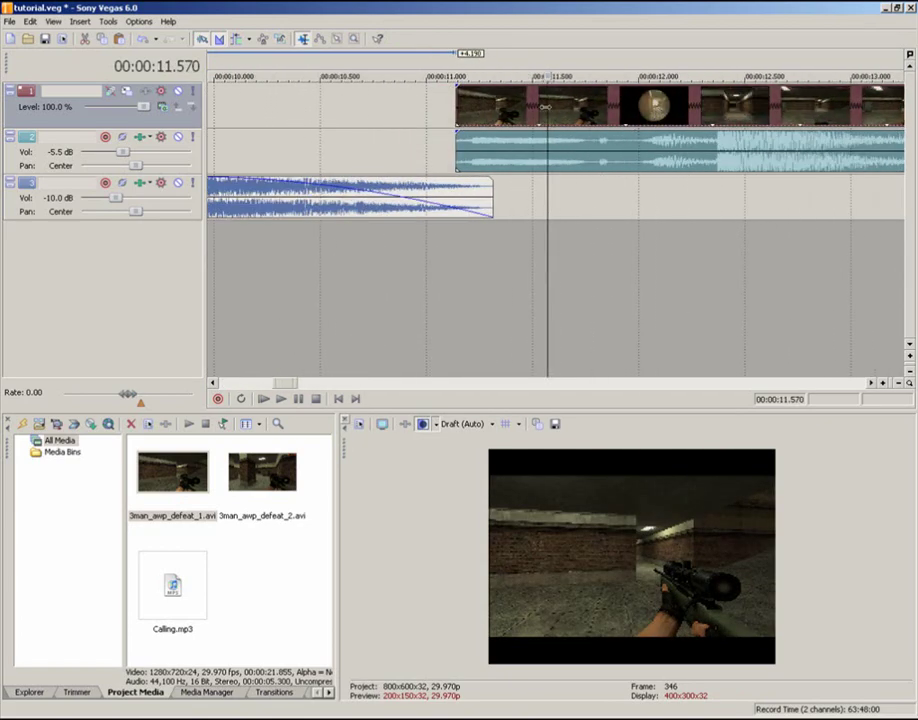
click(572, 148)
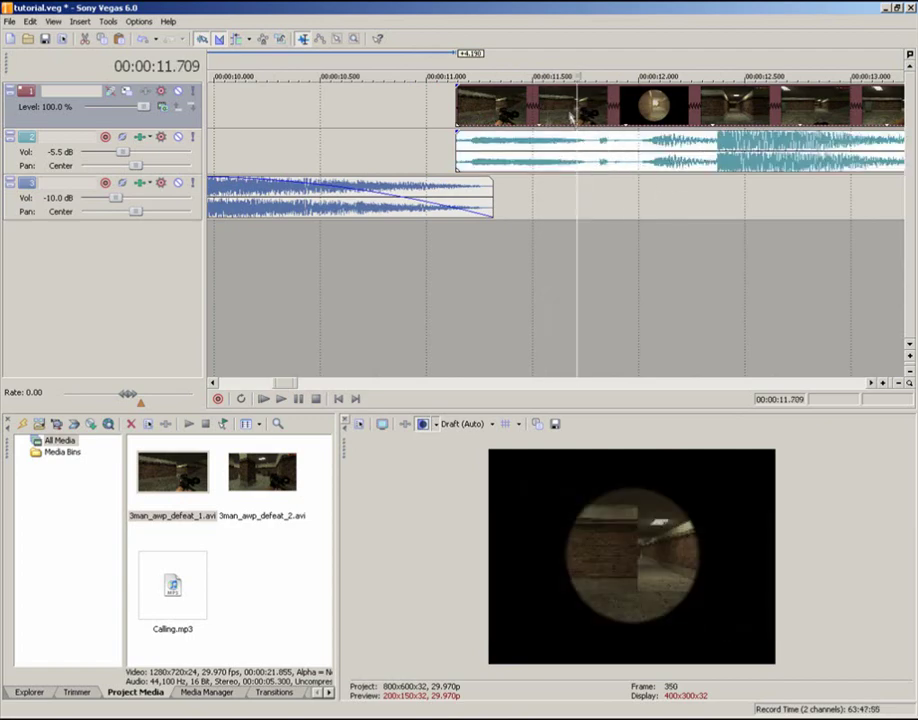
drag(577, 207, 523, 203)
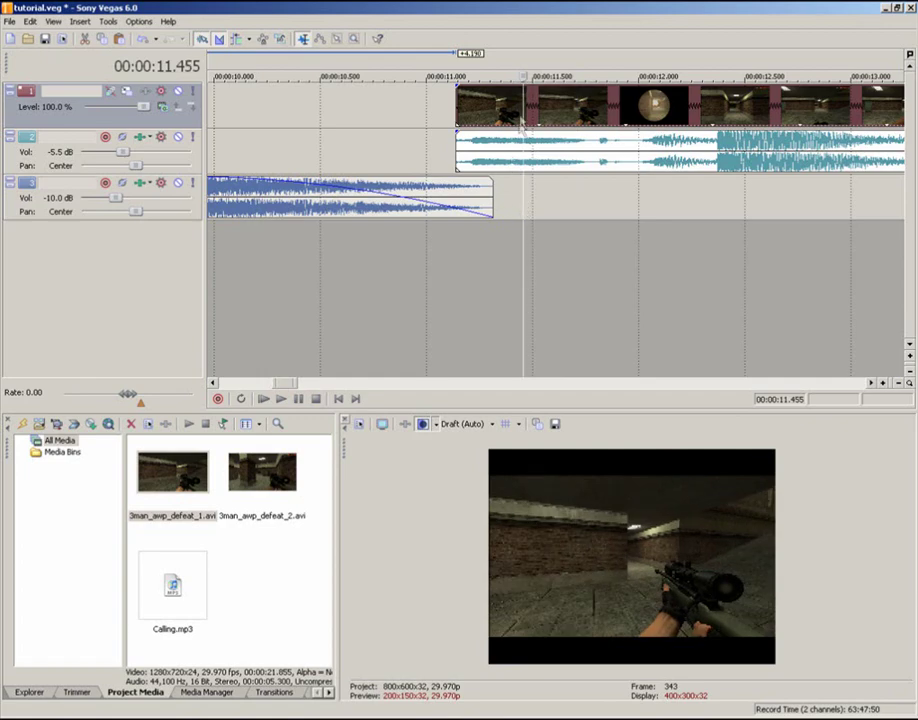
key(s)
Split the remaining video clip at 00:00:11.753, leaving a short second segment
click(577, 110)
scroll(590, 120, down, 4)
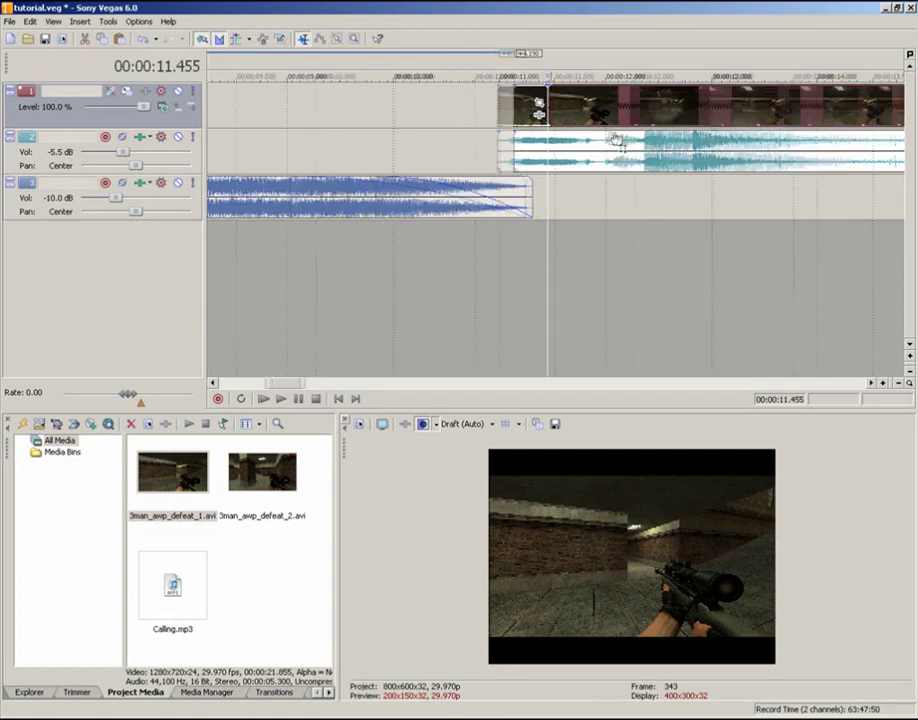
scroll(569, 122, up, 5)
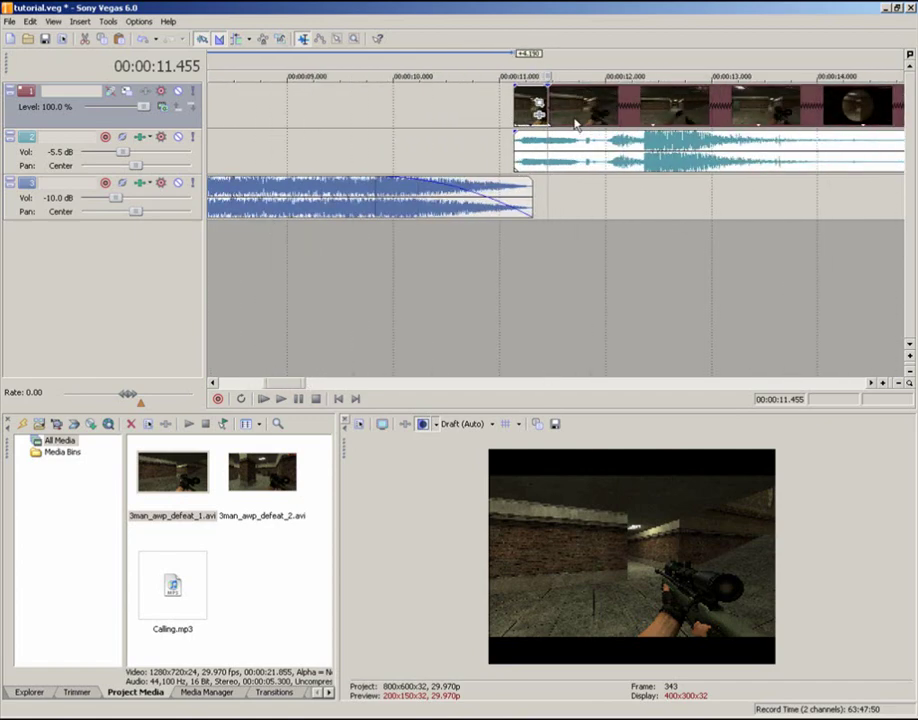
drag(546, 209, 672, 192)
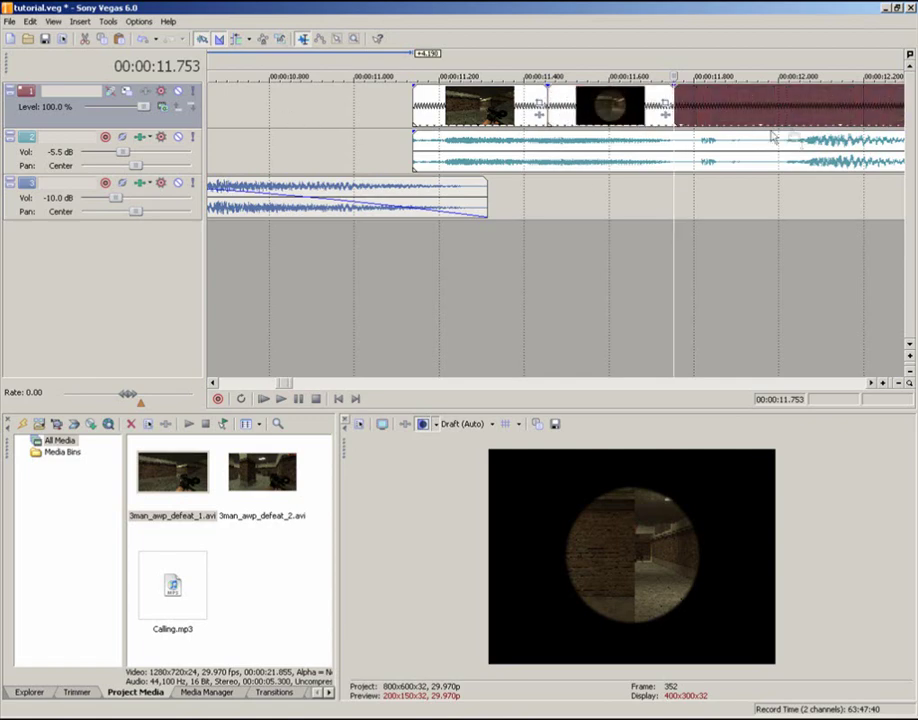
scroll(719, 236, down, 3)
scroll(720, 238, up, 3)
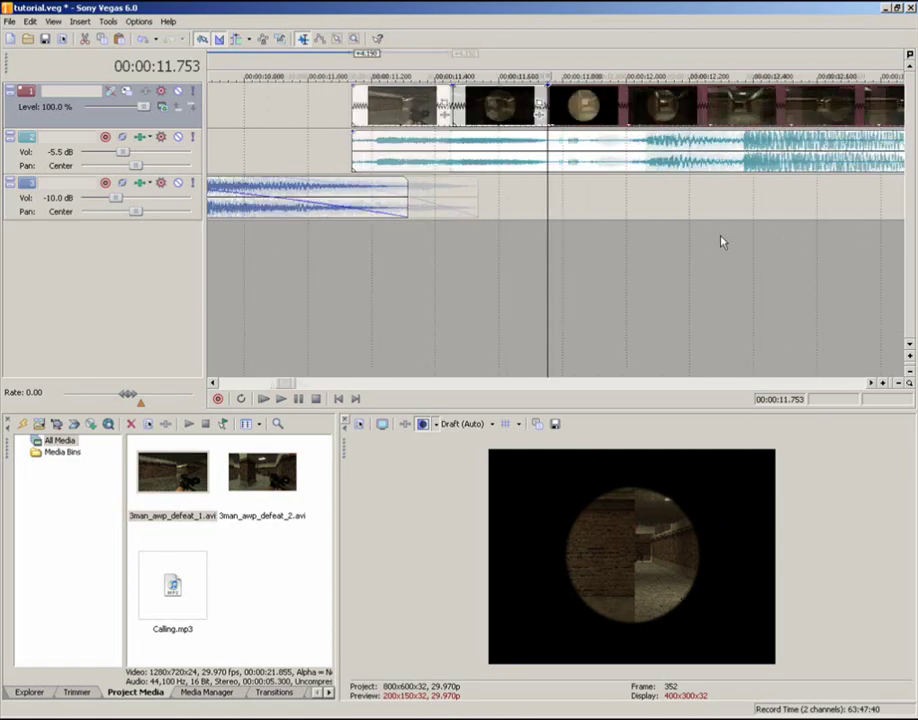
Add a velocity envelope to the first short video segment
click(372, 116)
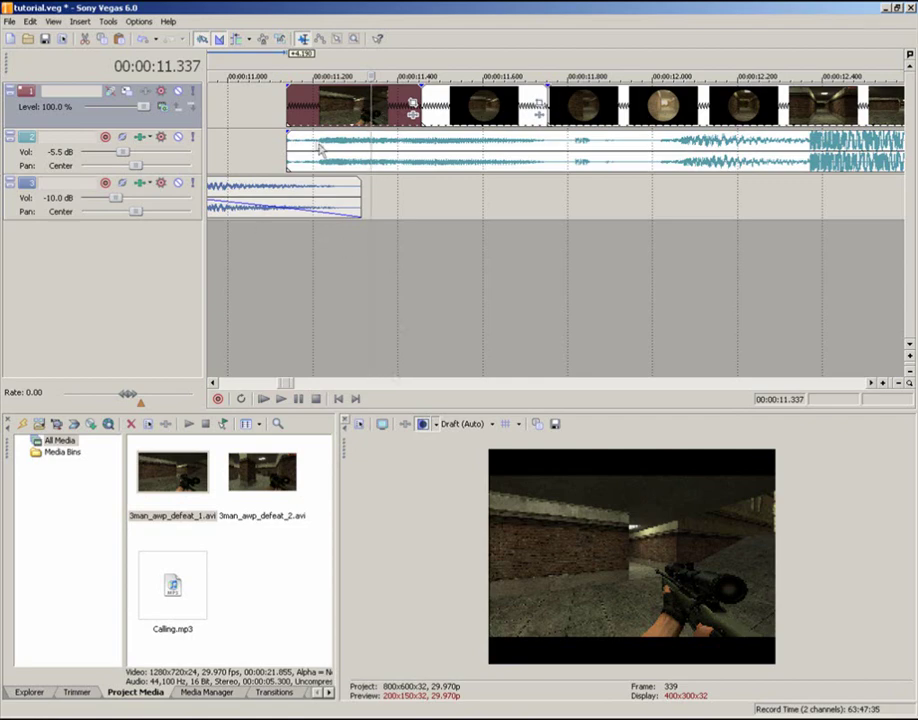
right_click(336, 103)
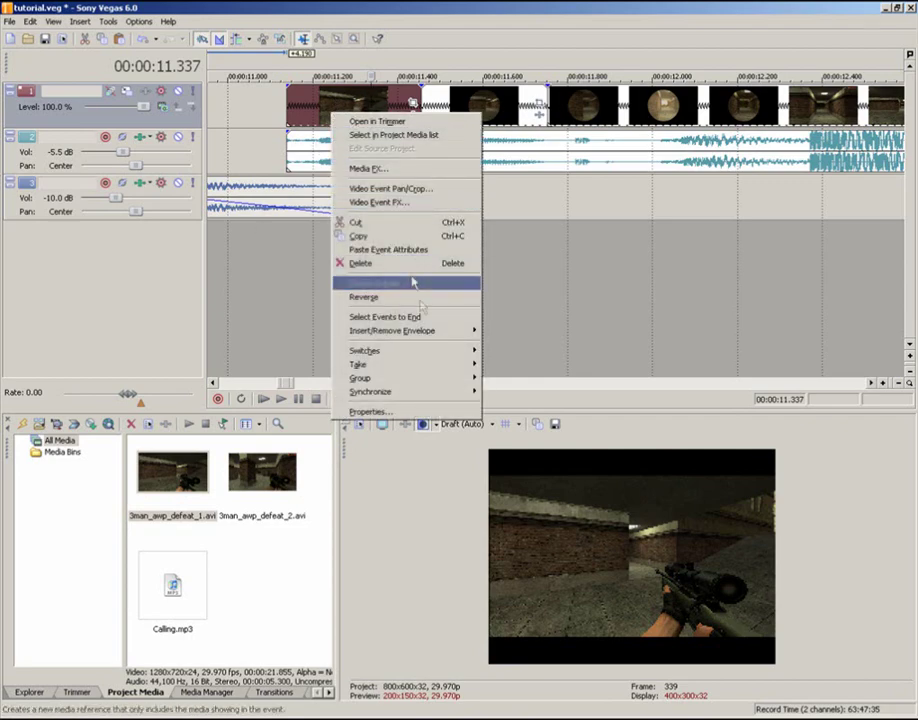
mouse_move(436, 337)
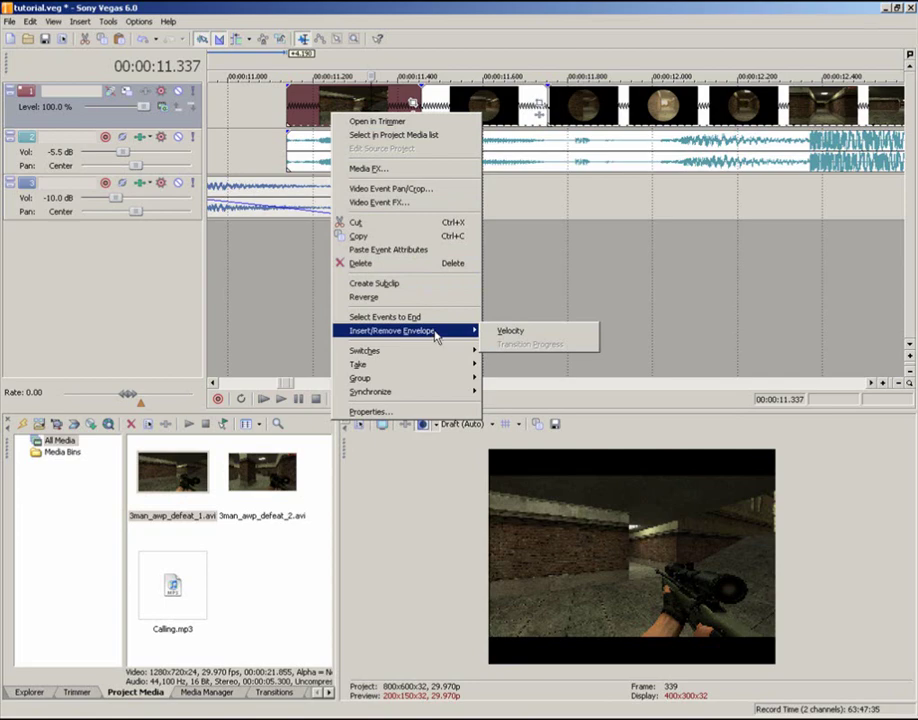
click(510, 332)
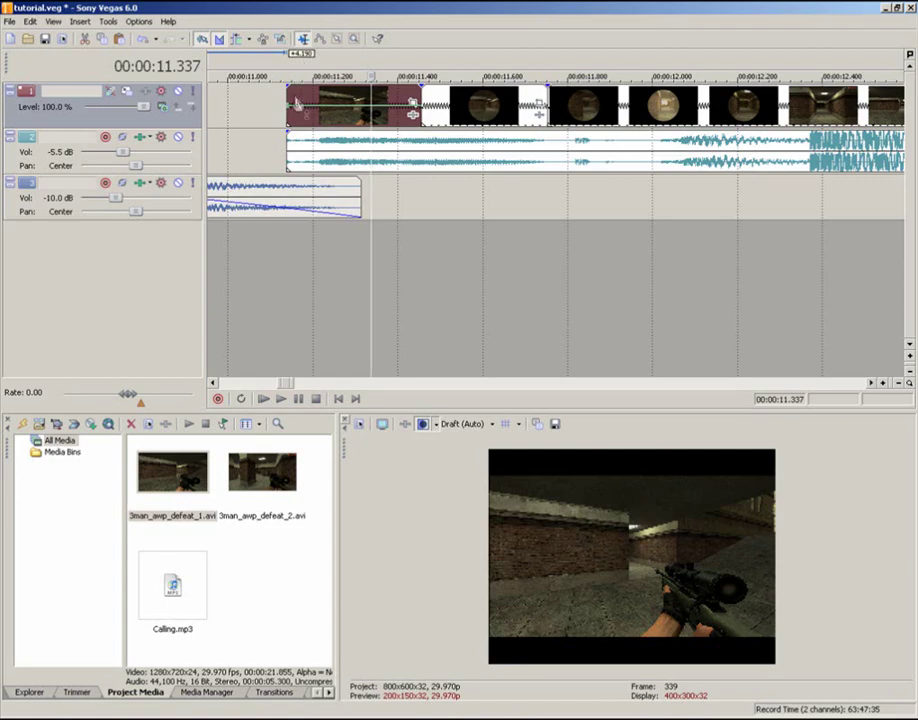
Set the first segment's velocity envelope to 0% and scrub through the segment to check the frozen picture
right_click(291, 112)
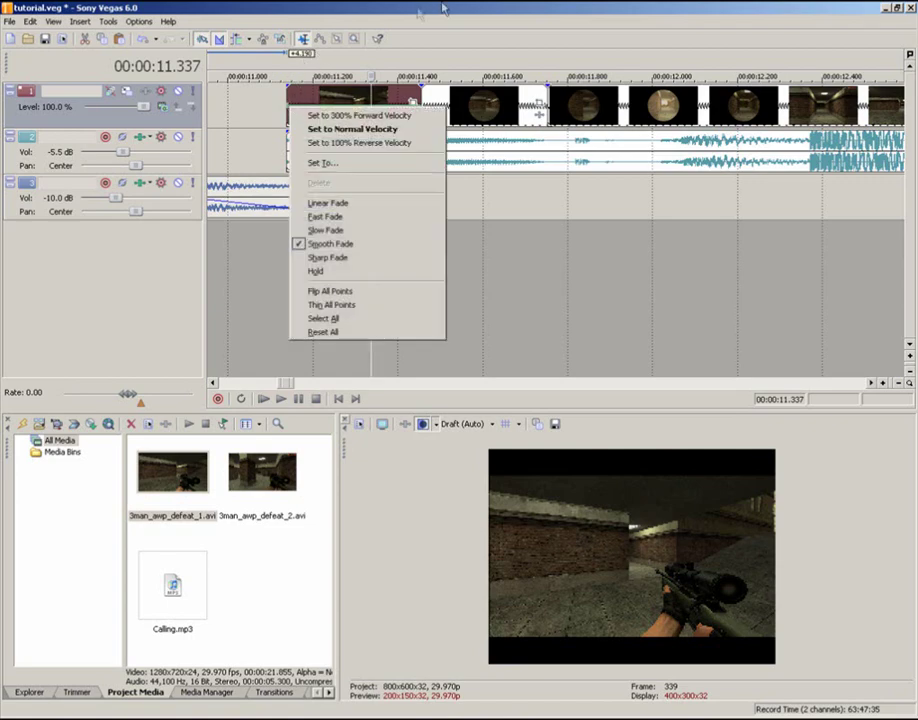
click(444, 8)
right_click(289, 106)
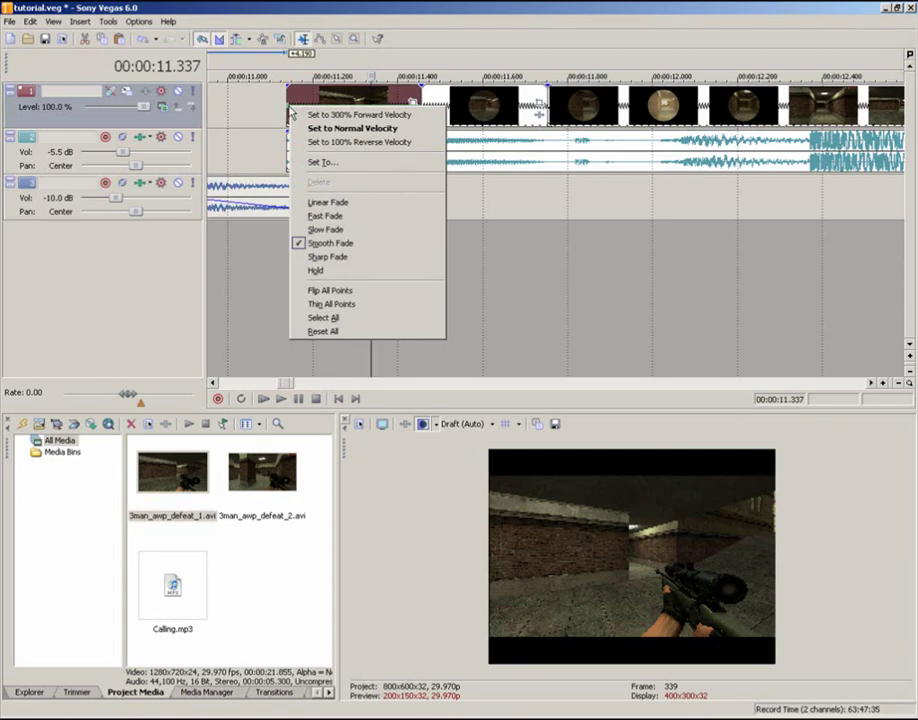
click(331, 162)
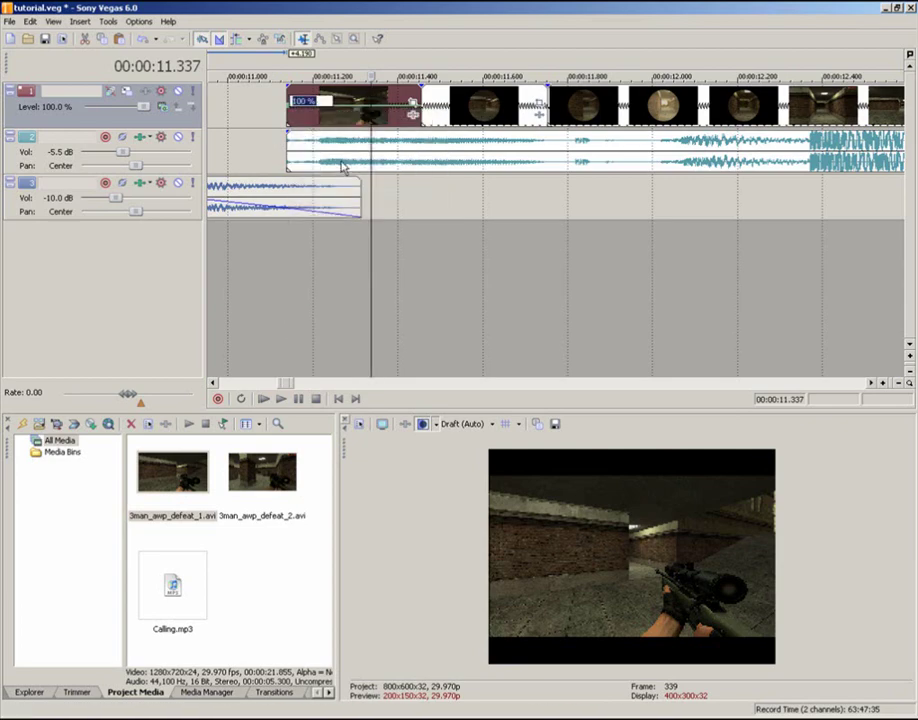
text(0)
key(Return)
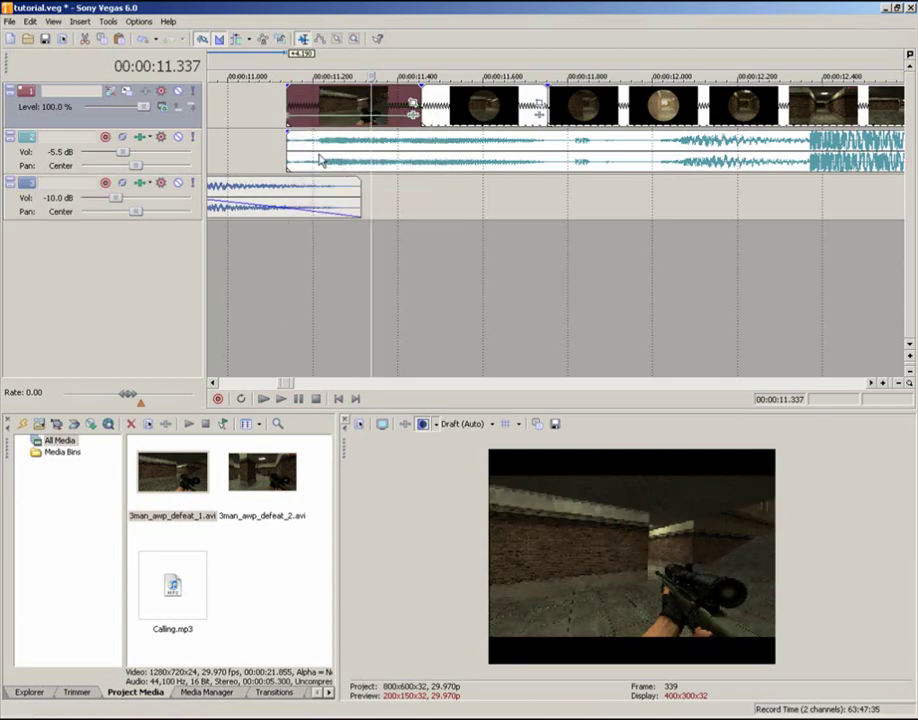
drag(370, 198, 355, 181)
click(385, 190)
click(435, 190)
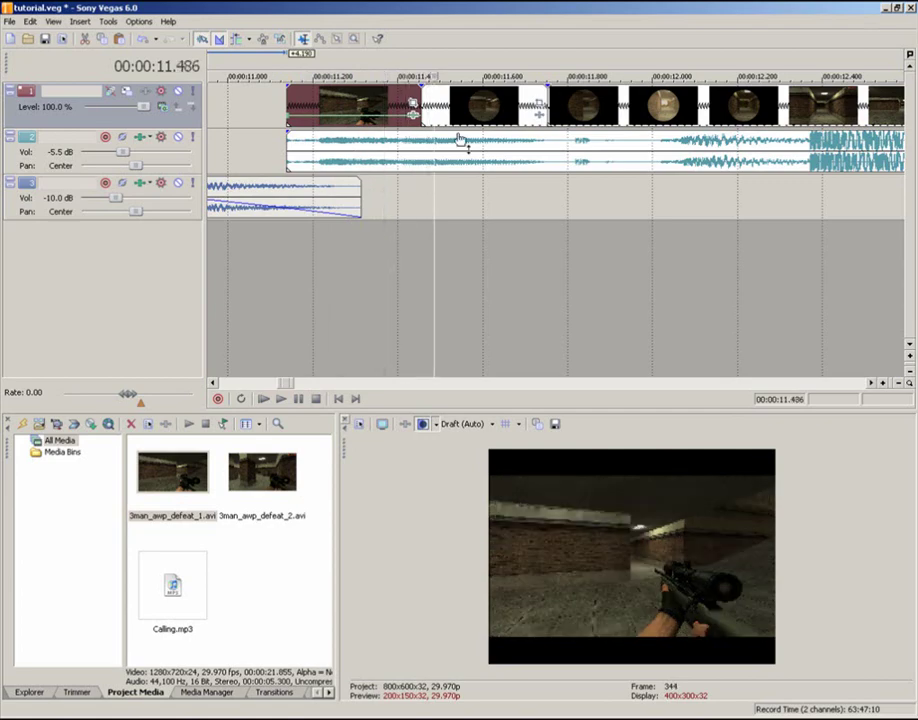
Add a velocity envelope to the second short video segment
click(472, 106)
right_click(473, 106)
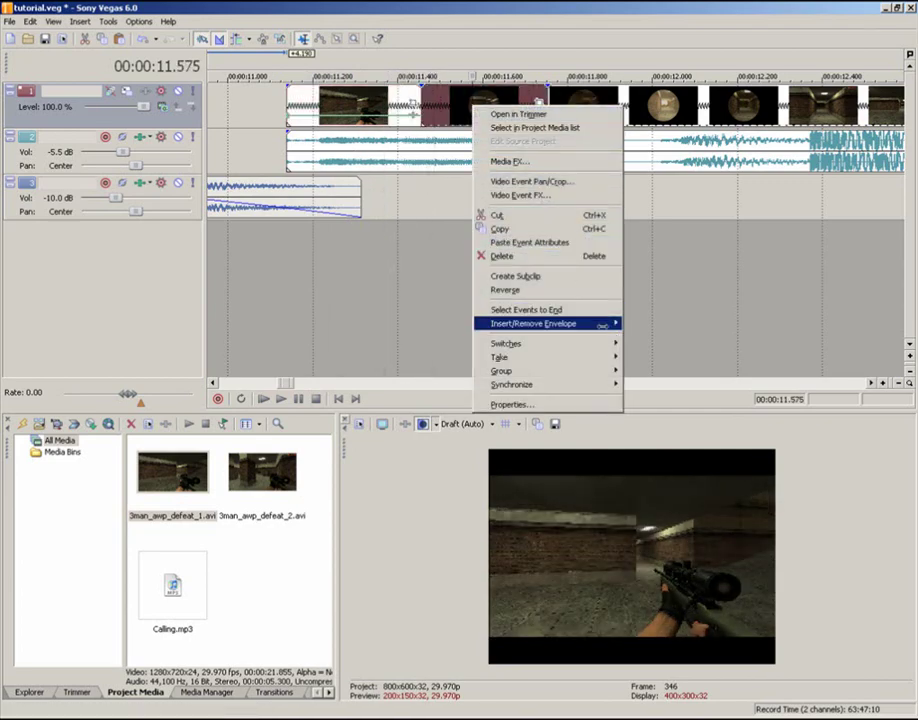
mouse_move(603, 324)
click(653, 323)
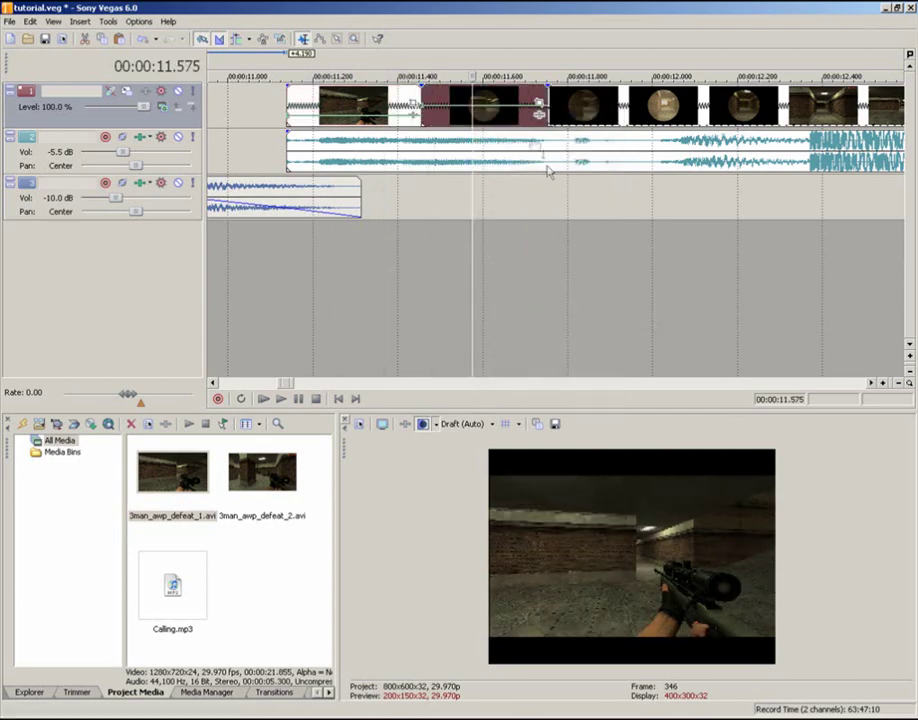
Set the second segment's velocity envelope to 0% and check its frame in the preview
right_click(432, 113)
click(434, 112)
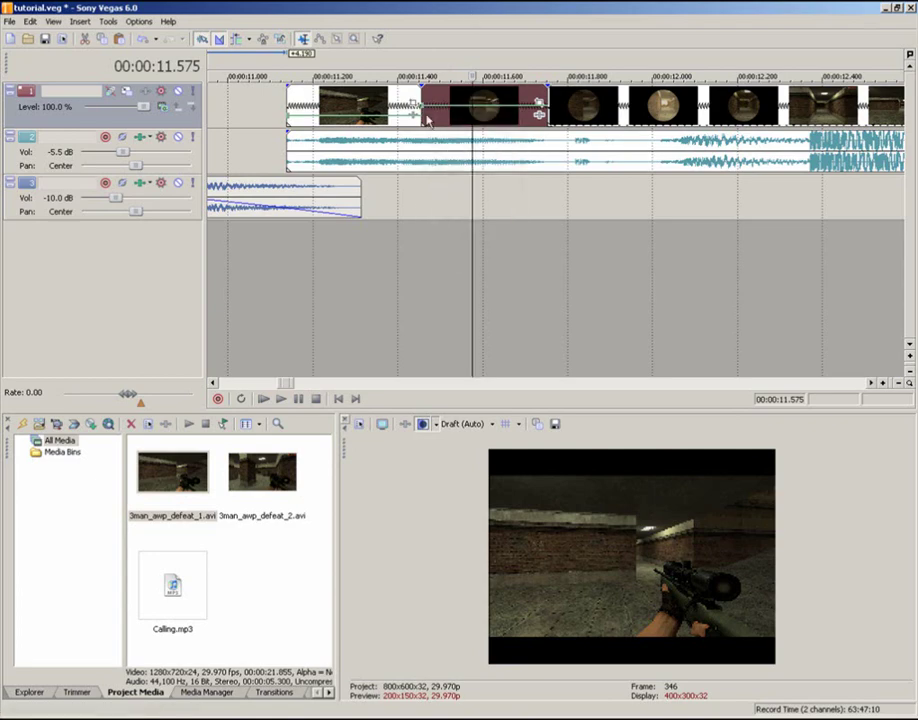
right_click(426, 110)
click(456, 166)
key(Return)
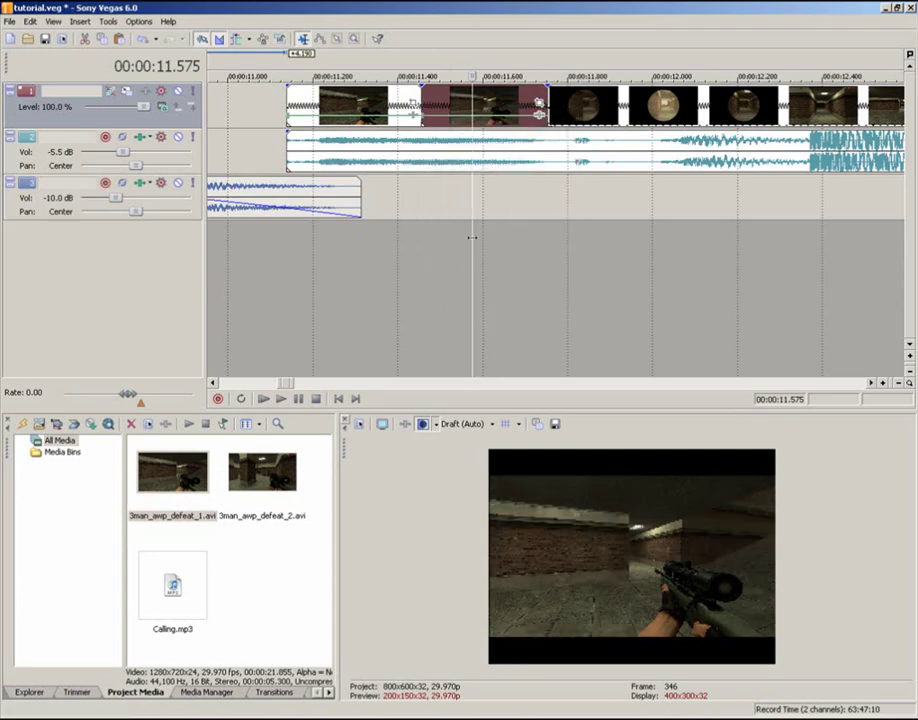
mouse_move(472, 237)
mouse_down()
mouse_move(346, 225)
mouse_move(316, 230)
mouse_move(451, 240)
mouse_move(315, 240)
mouse_move(470, 242)
mouse_up()
scroll(488, 248, down, 4)
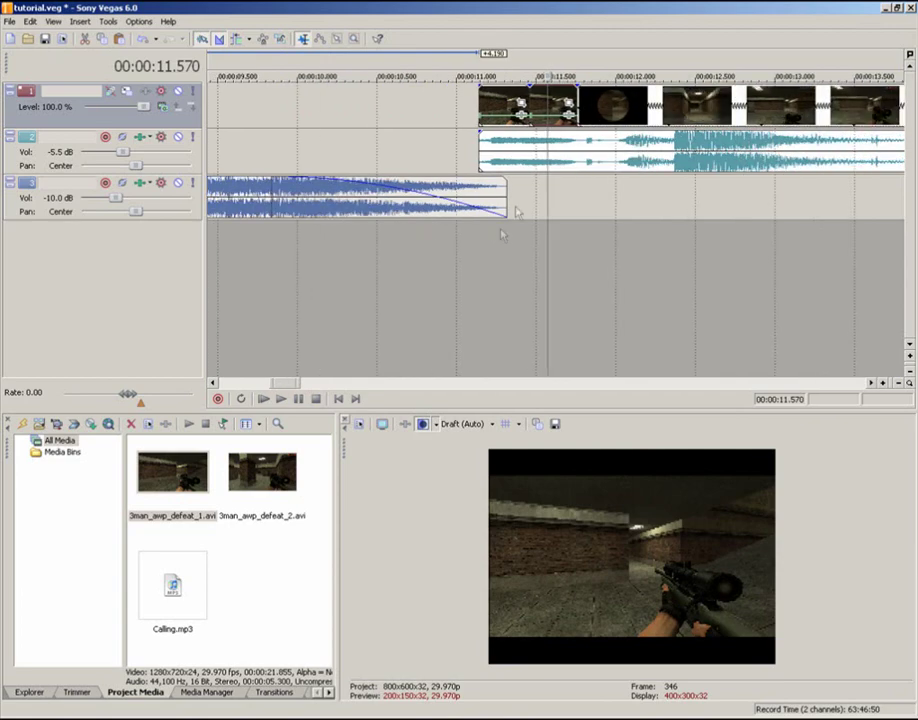
Move the two frozen video segments earlier on the timeline to start at about 00:00:02.2, above the music
scroll(517, 212, down, 3)
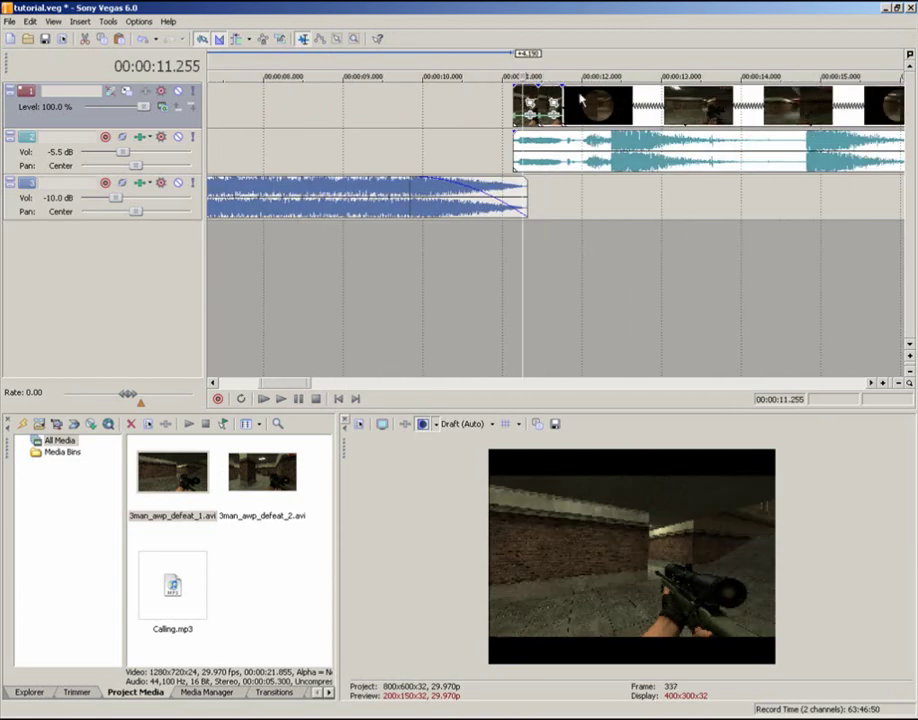
scroll(500, 172, down, 3)
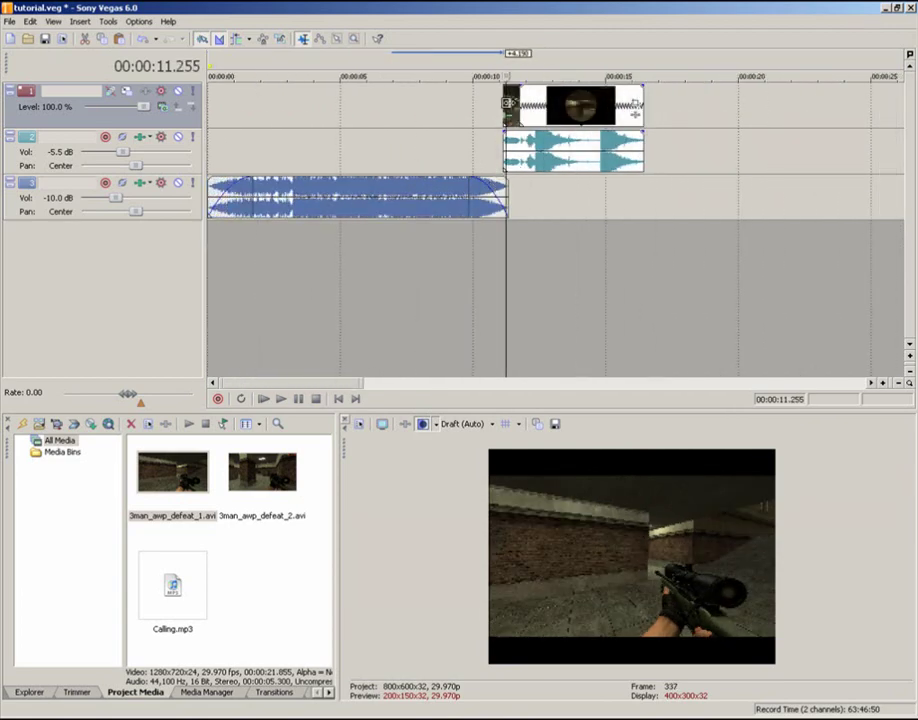
scroll(508, 103, up, 2)
drag(566, 98, 350, 124)
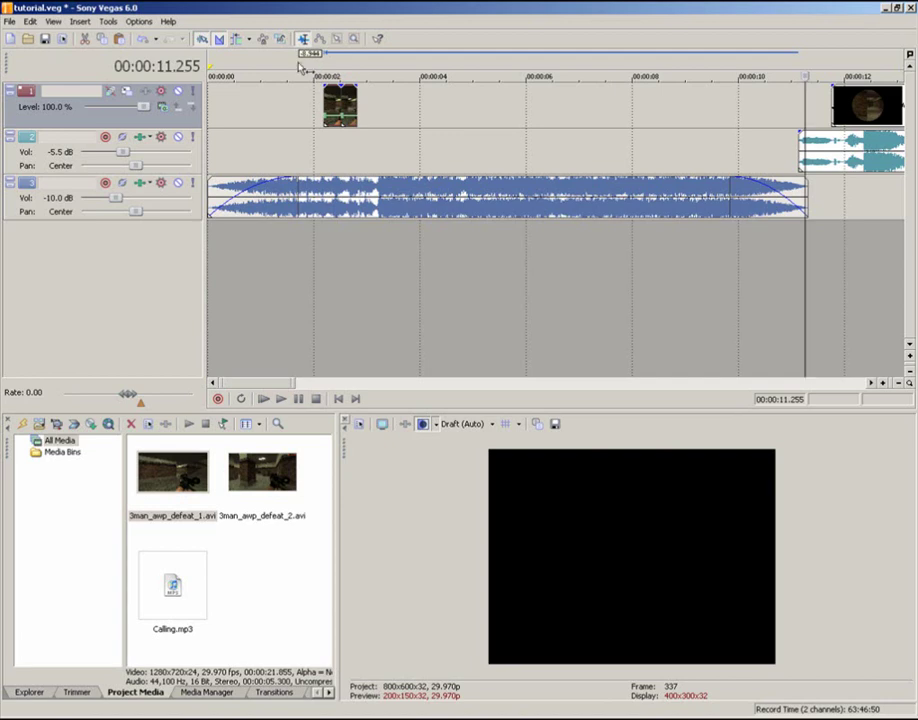
Play the timeline from near the start to hear where the moved segments fall against the music
drag(805, 114, 282, 111)
click(243, 111)
key(space)
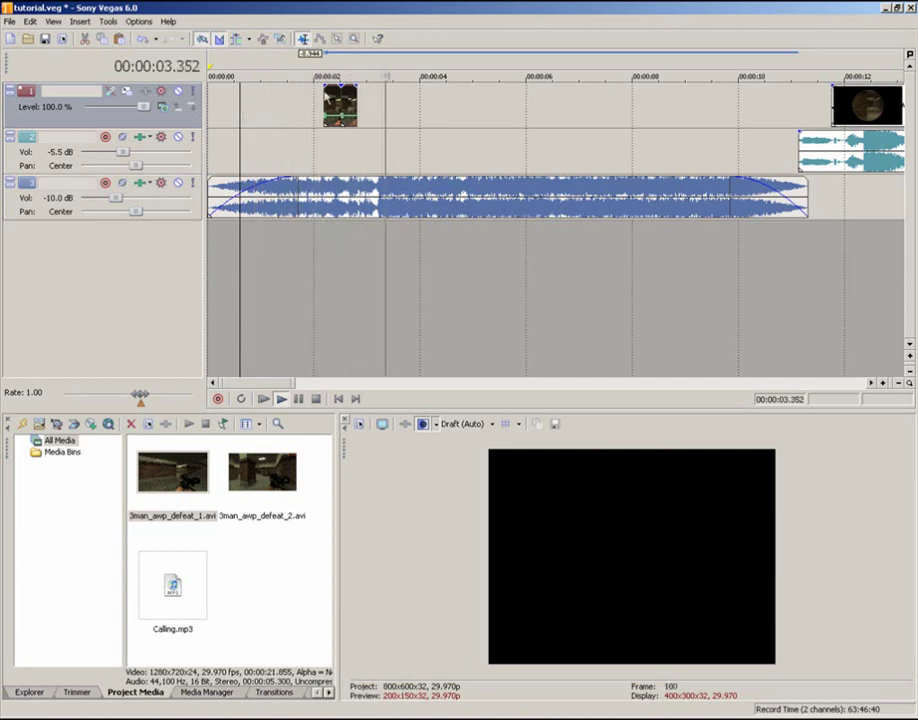
key(Return)
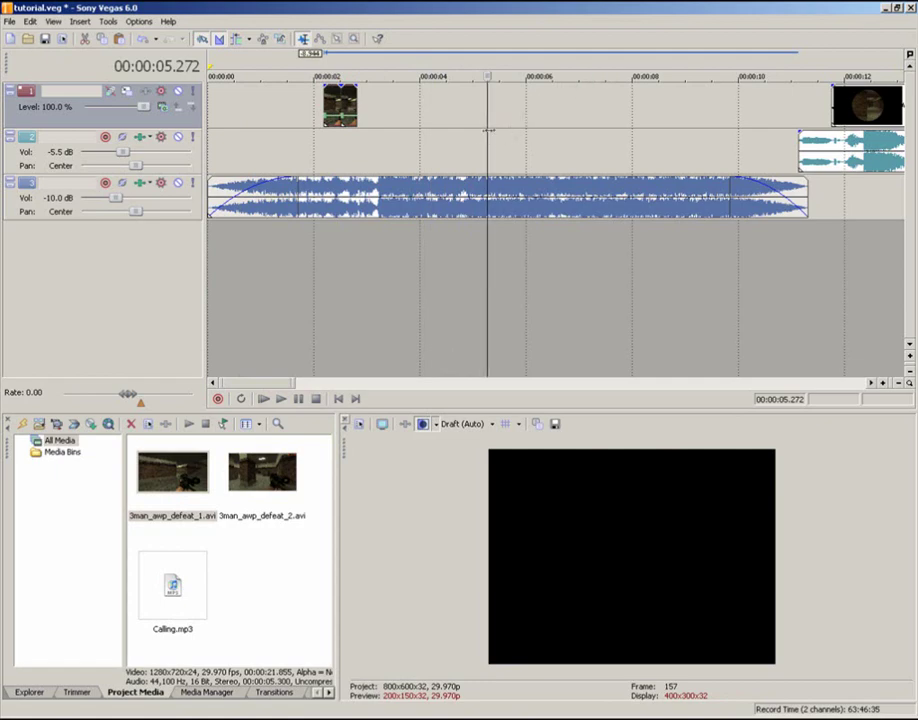
Move the remaining video clip directly behind the frozen segments and align the game audio's start with the first segment
drag(902, 122, 398, 109)
drag(851, 146, 487, 146)
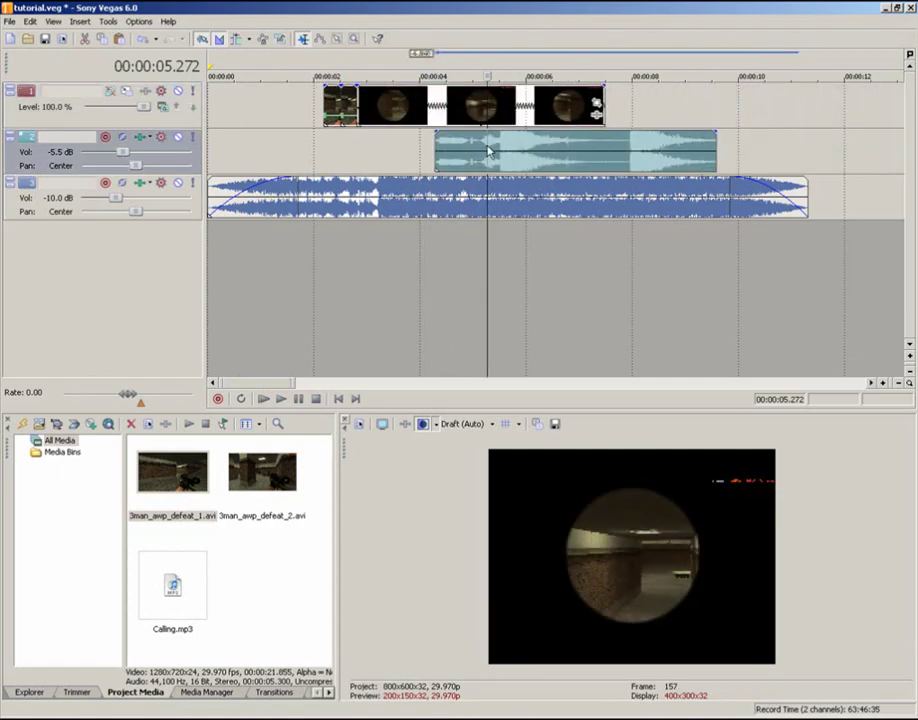
drag(631, 147, 525, 152)
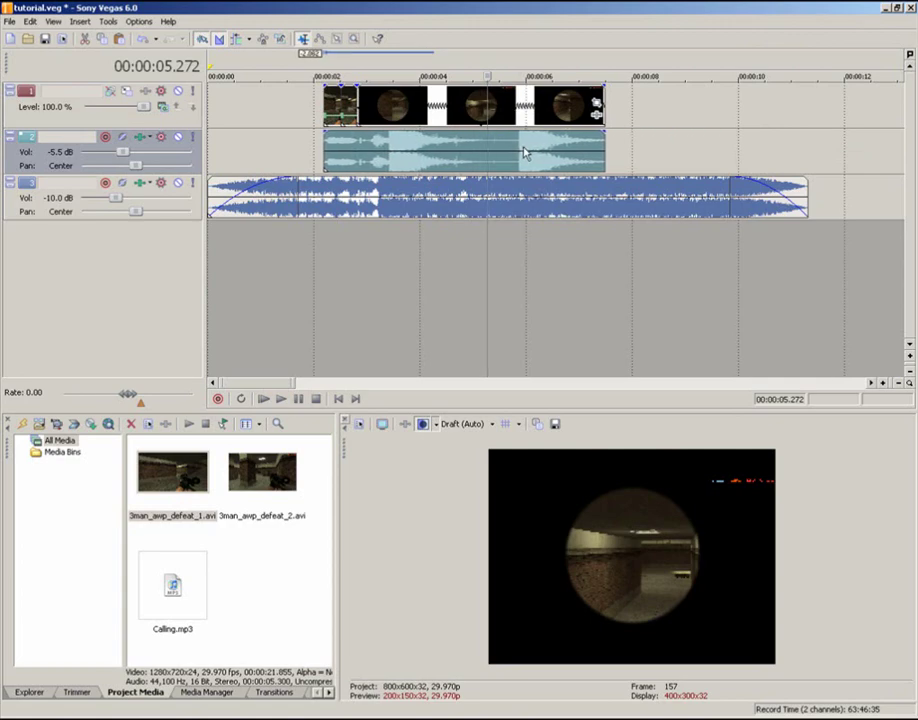
Play back from just before the first segment to check how the game footage and audio match the music
drag(291, 256, 282, 256)
key(space)
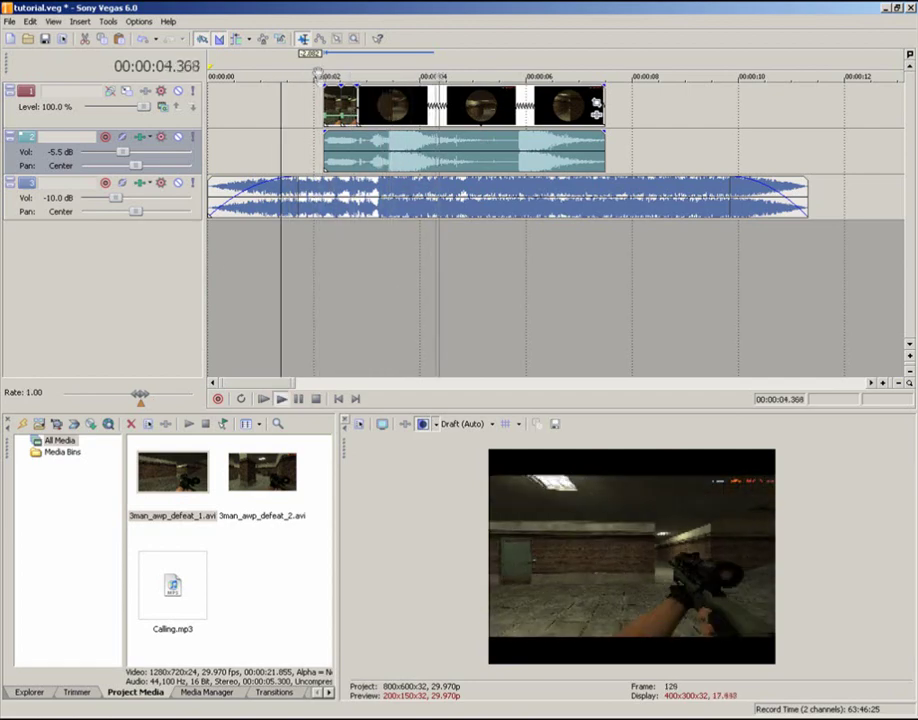
click(322, 75)
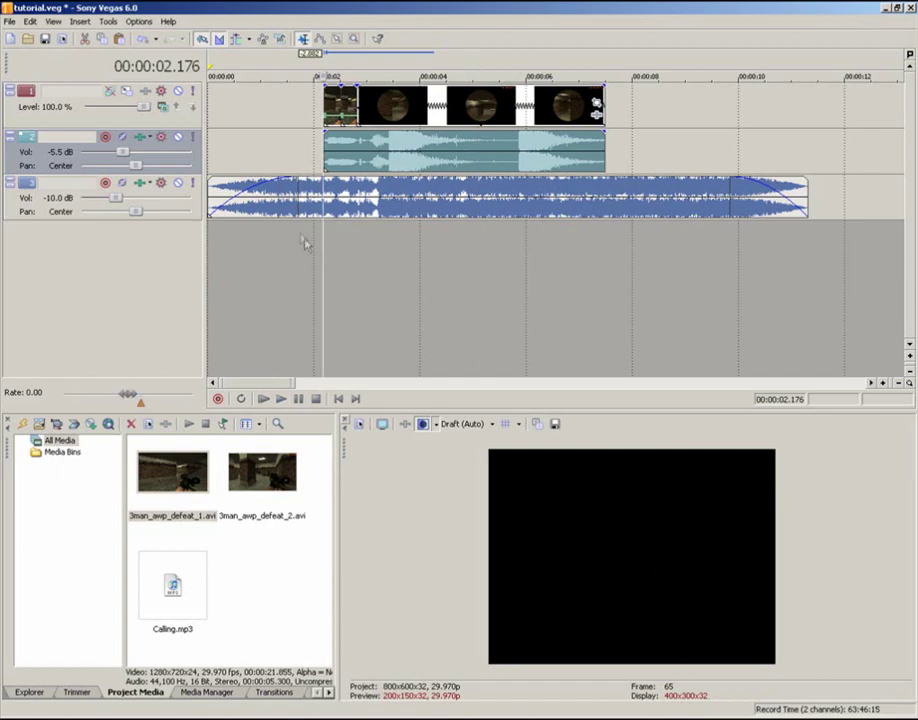
mouse_move(322, 256)
mouse_down()
mouse_move(318, 238)
mouse_move(386, 229)
mouse_move(320, 240)
mouse_up()
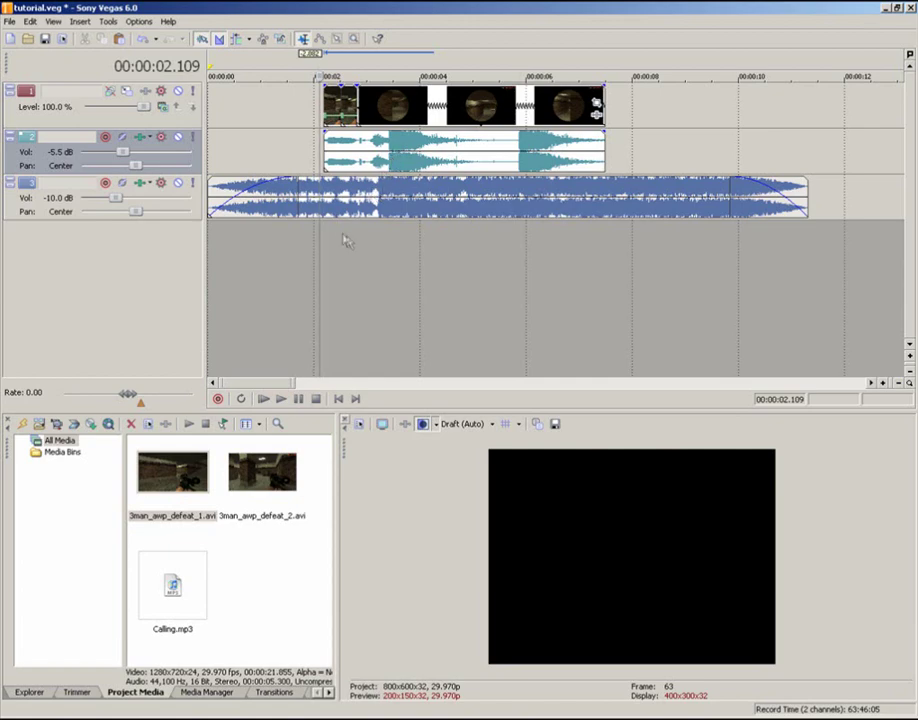
Split the remaining video clip at 00:00:03.109 to make a third short segment
drag(318, 243, 374, 232)
click(372, 107)
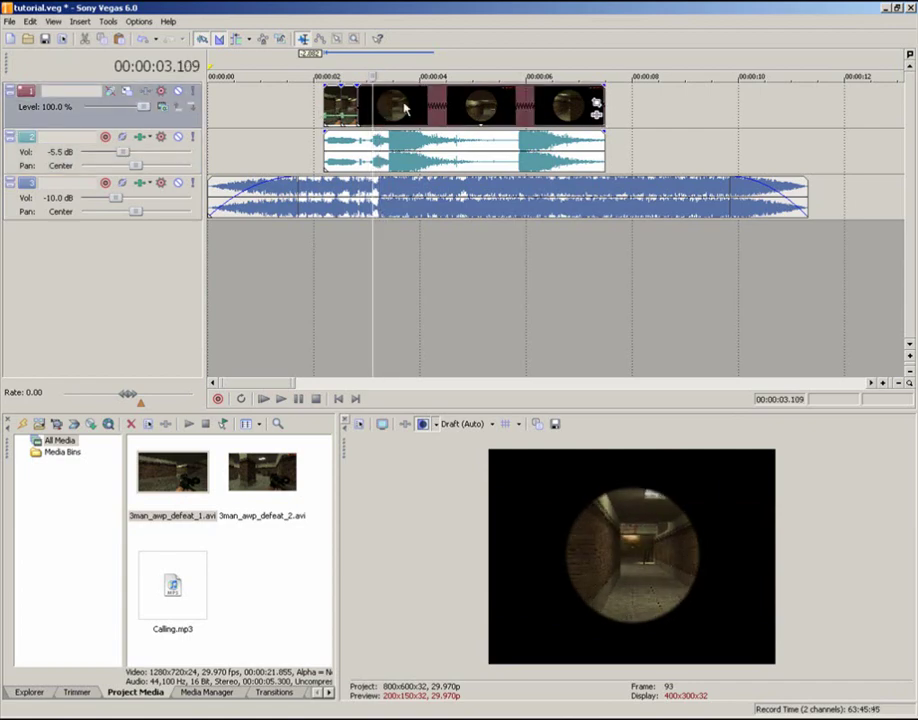
scroll(392, 116, up, 4)
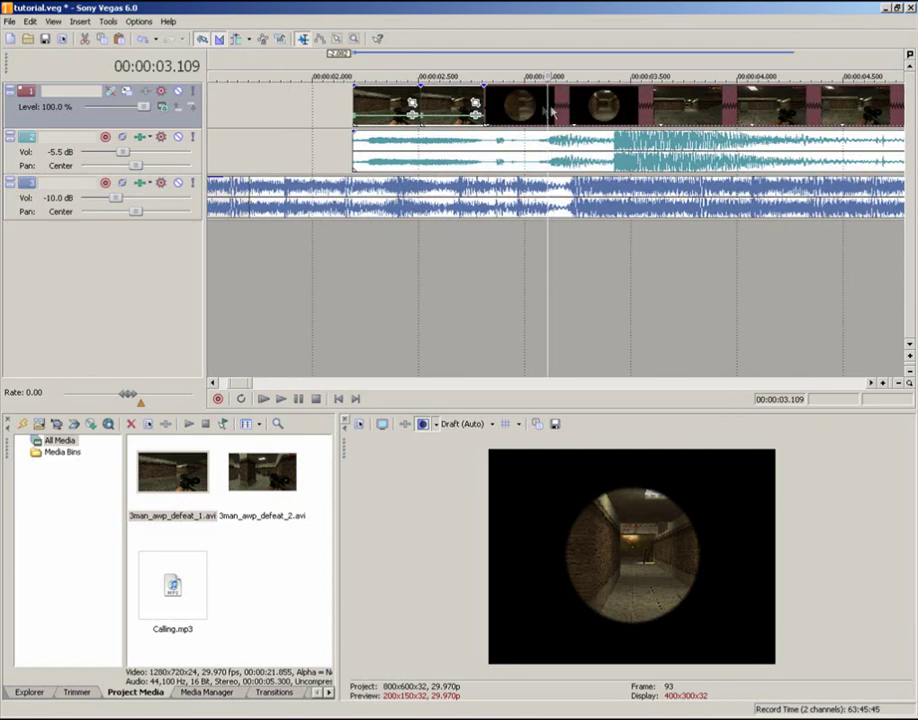
Add a velocity envelope to the third short video segment
click(497, 112)
right_click(499, 112)
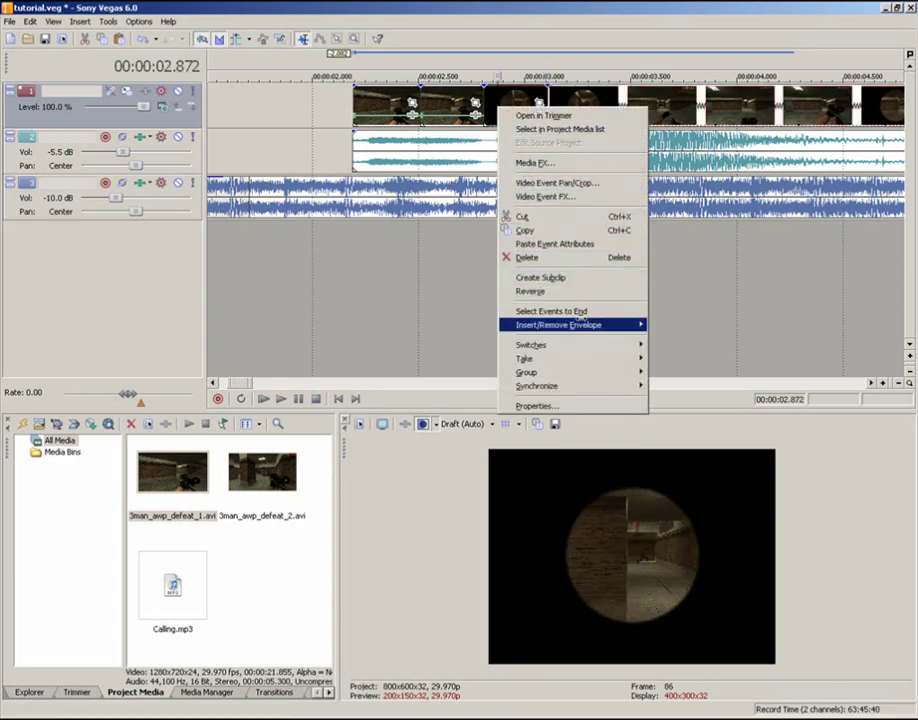
mouse_move(582, 322)
mouse_move(641, 324)
click(676, 322)
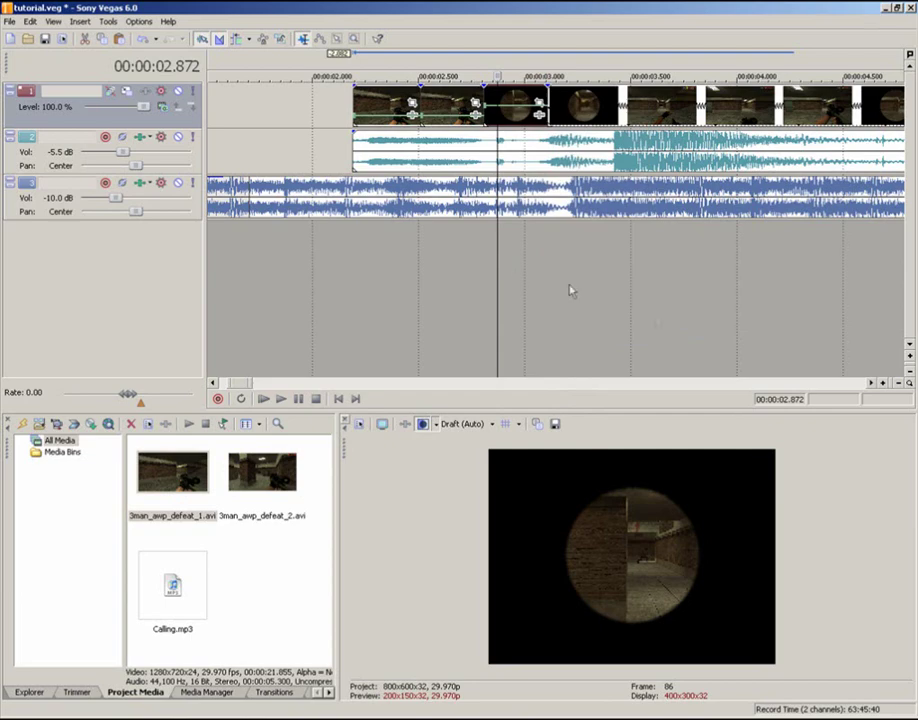
Set the third segment's velocity envelope to 0% and play past its end to find where the shot starts
right_click(501, 97)
click(521, 162)
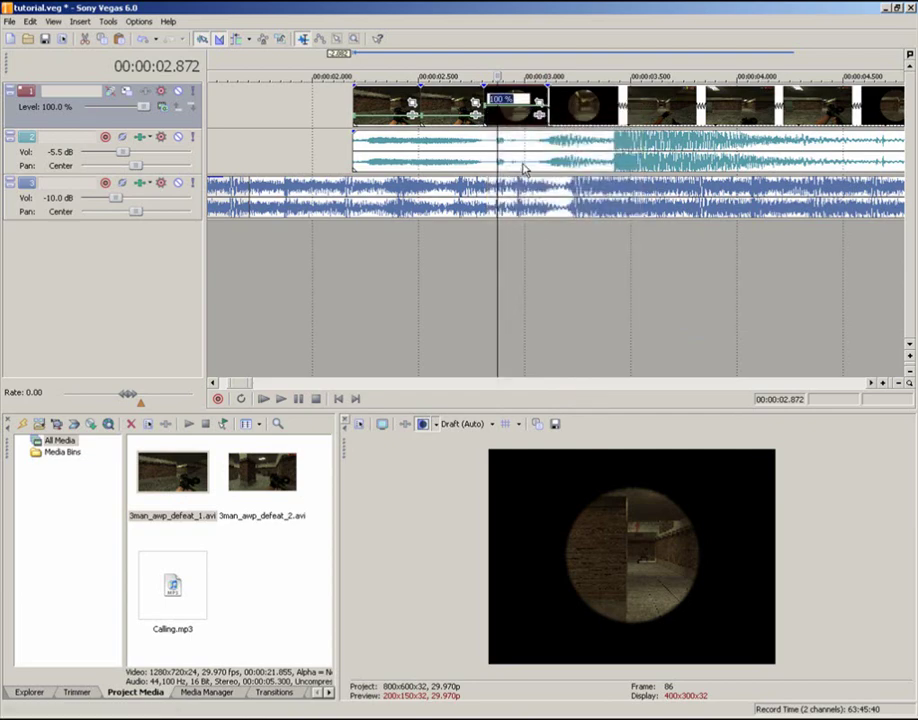
text(0)
key(Return)
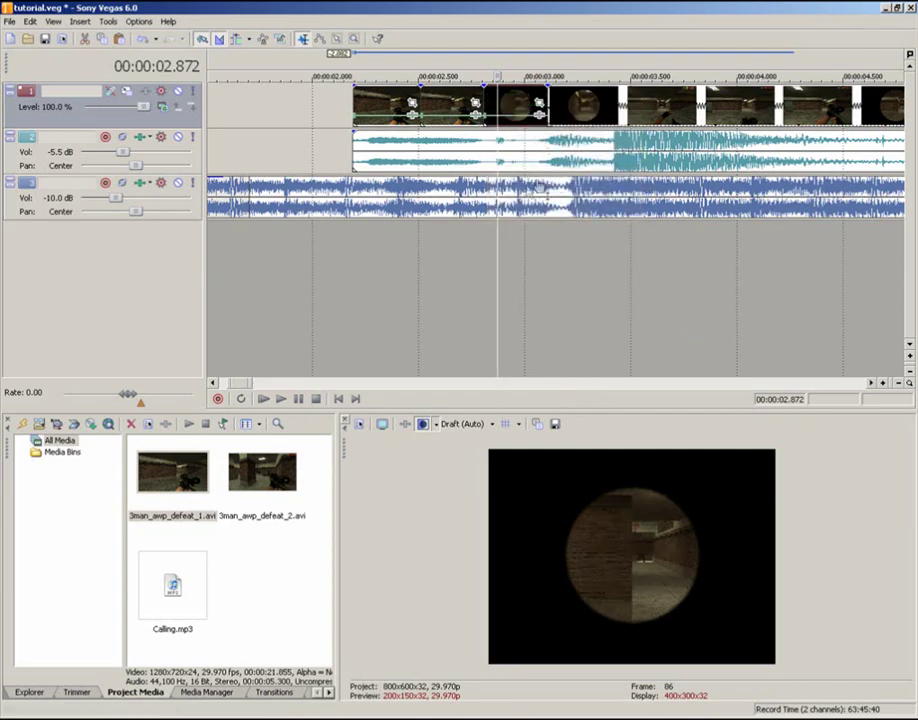
drag(498, 250, 559, 192)
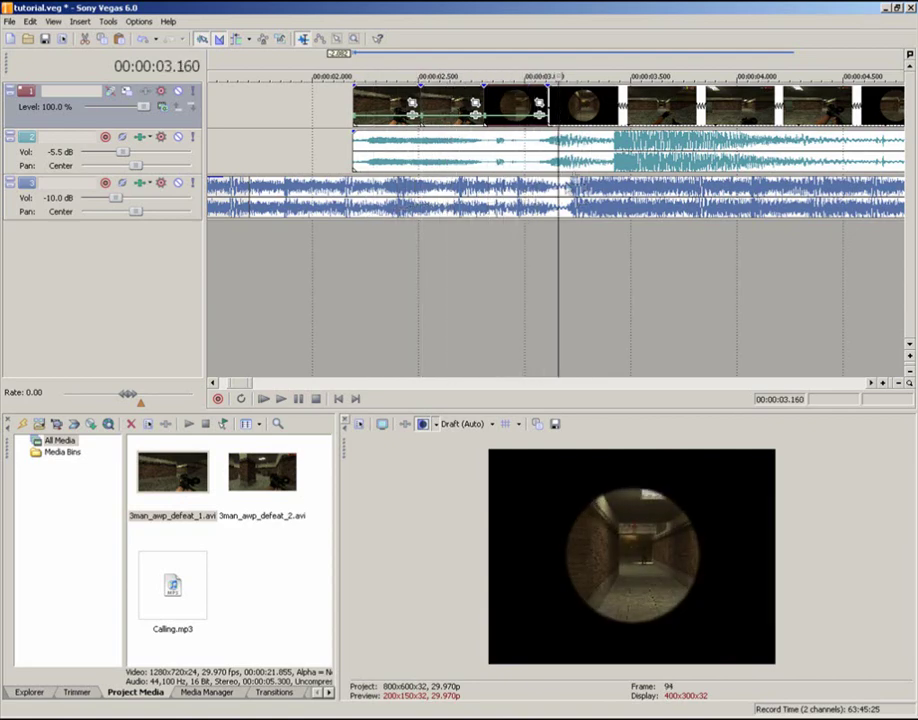
key(space)
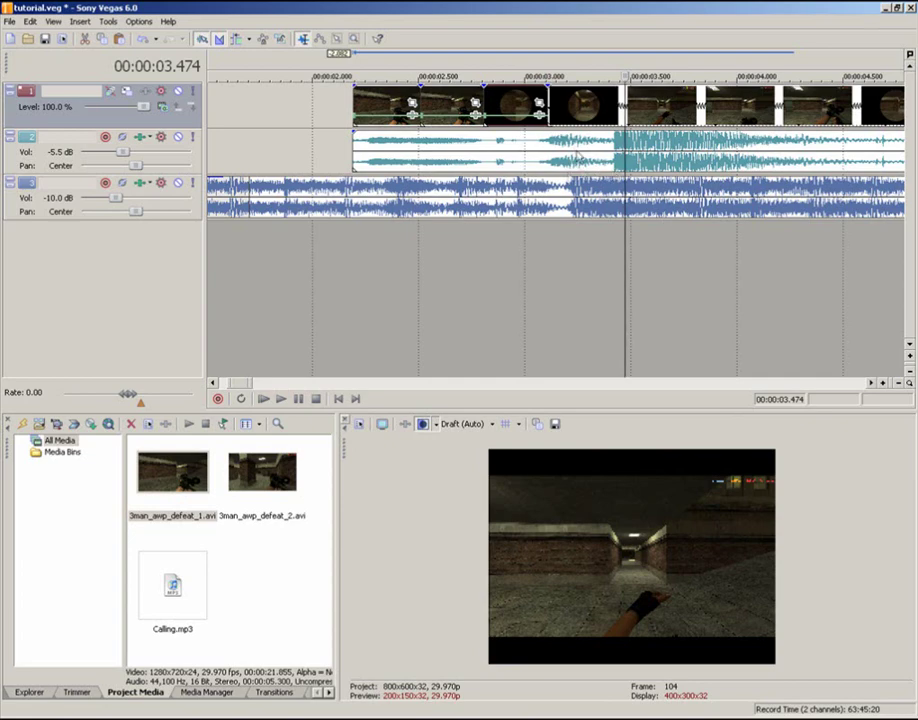
Trim the start of the remaining video clip and shift both it and the game audio earlier, closing the video gap
drag(548, 99, 605, 97)
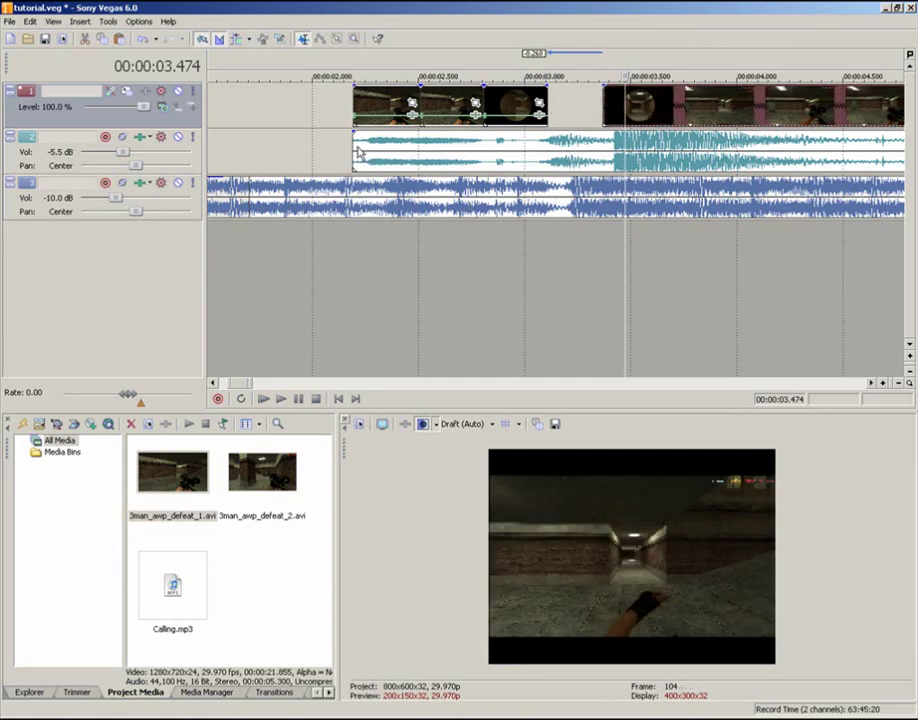
drag(670, 159, 624, 157)
drag(773, 109, 718, 111)
Nudge the game audio clip about 0.027 s earlier
scroll(718, 111, down, 1)
scroll(718, 112, down, 2)
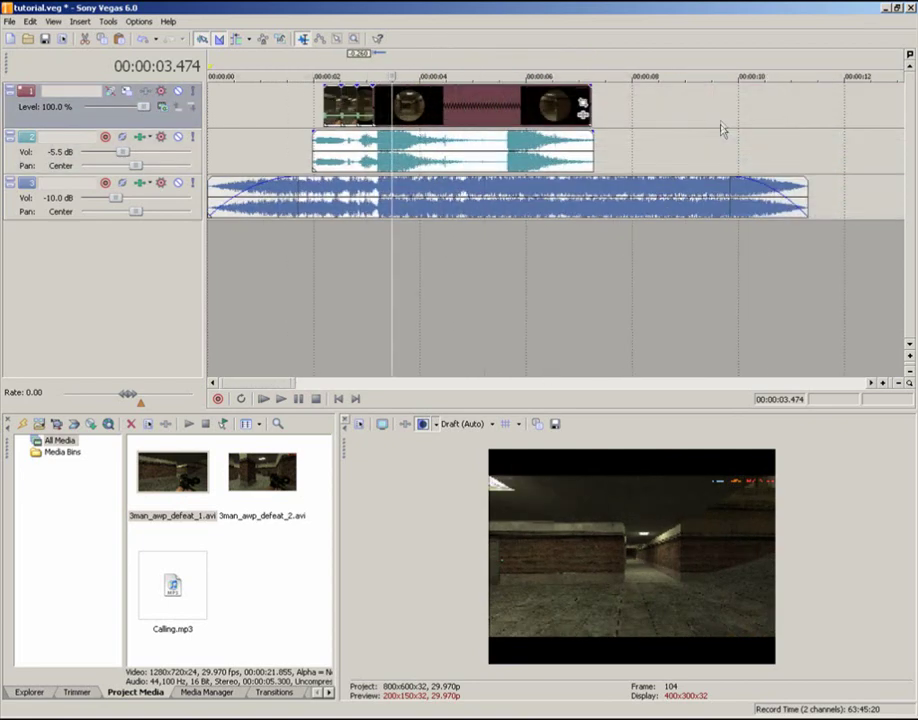
click(570, 150)
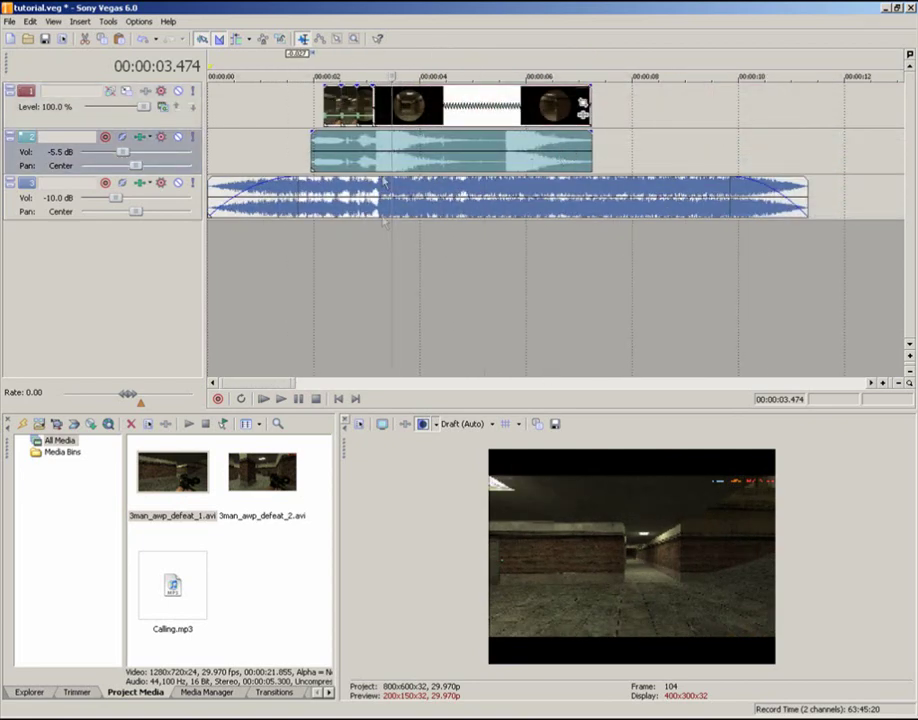
Play the timeline from near the start through the end of the video to check the sync with the music
drag(392, 246, 219, 240)
key(space)
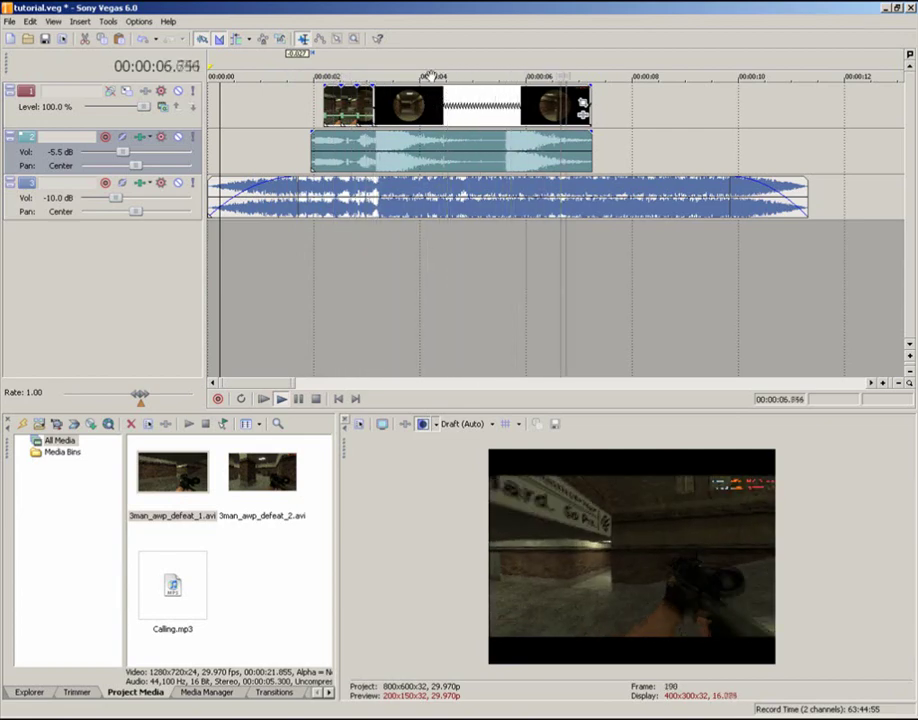
key(space)
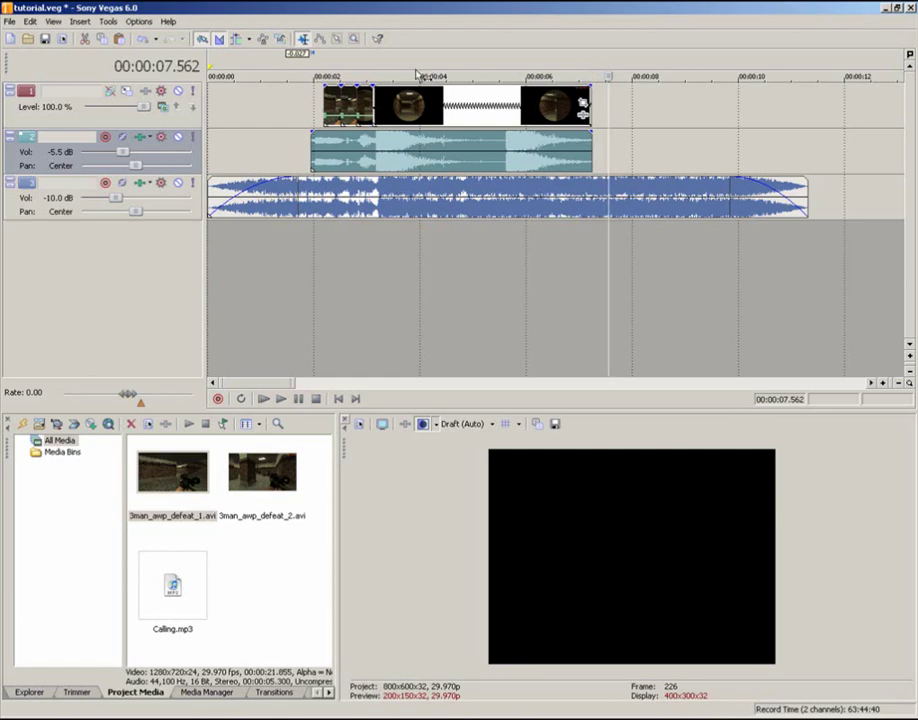
Split the long video clip at 00:00:04.501 and at 00:00:05.596, just before the second shot
drag(609, 262, 439, 262)
click(473, 106)
scroll(488, 98, up, 2)
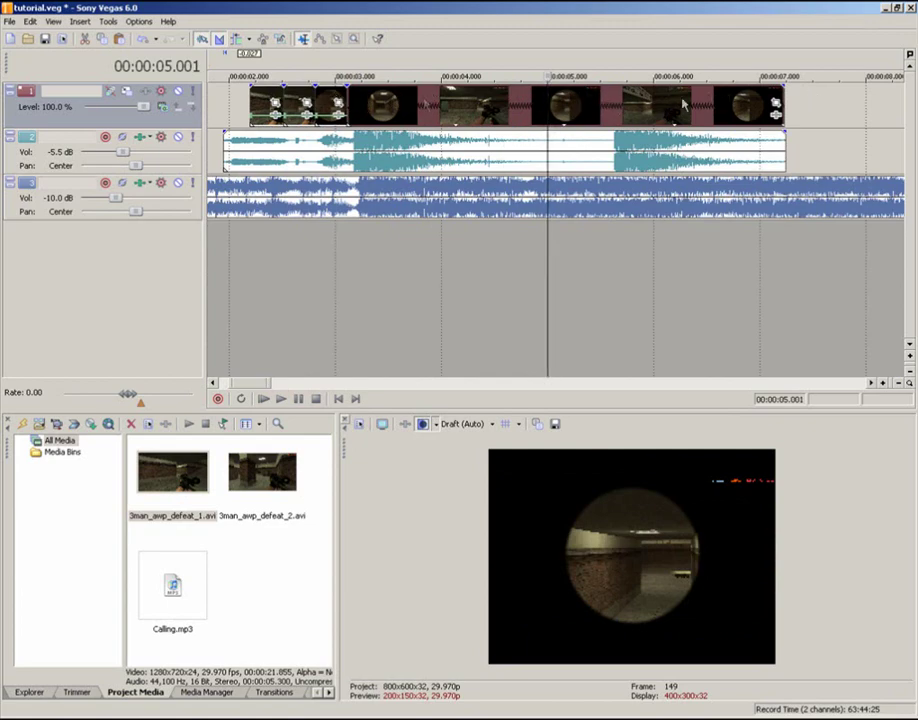
drag(547, 233, 494, 225)
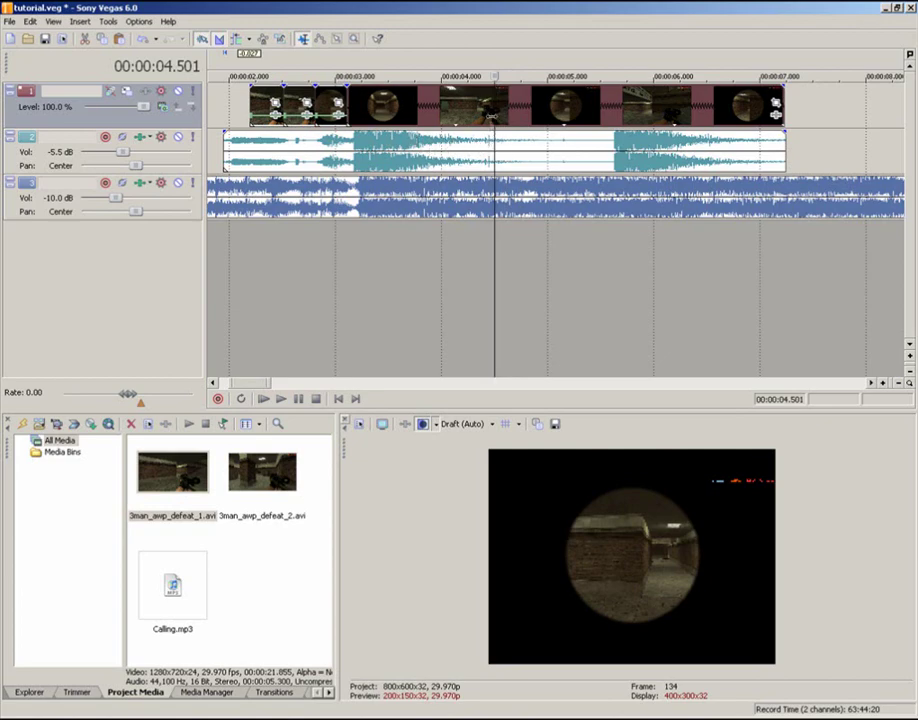
key(s)
drag(494, 242, 611, 233)
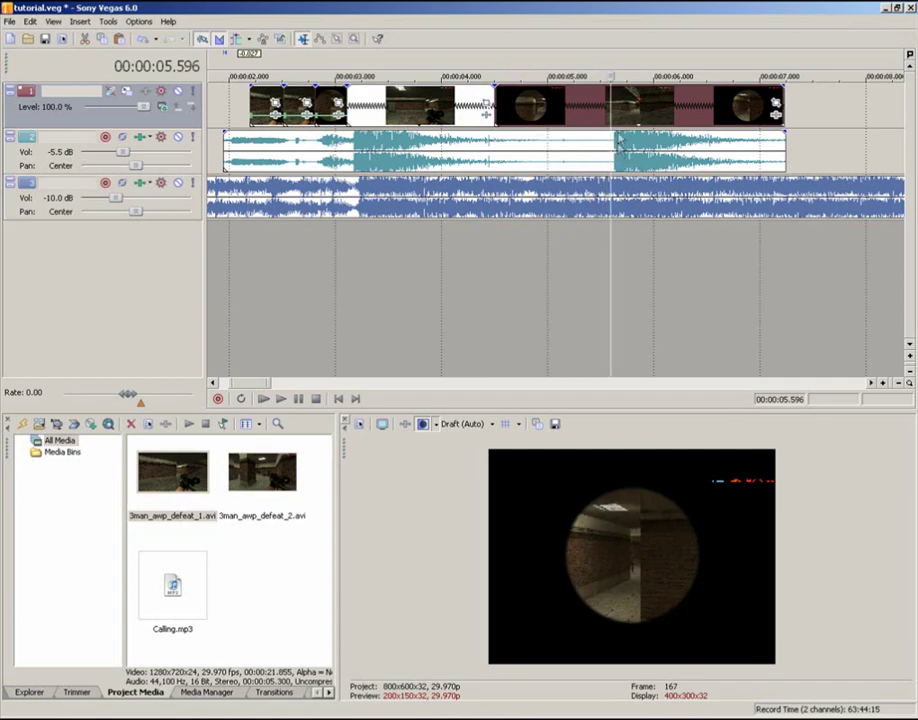
key(s)
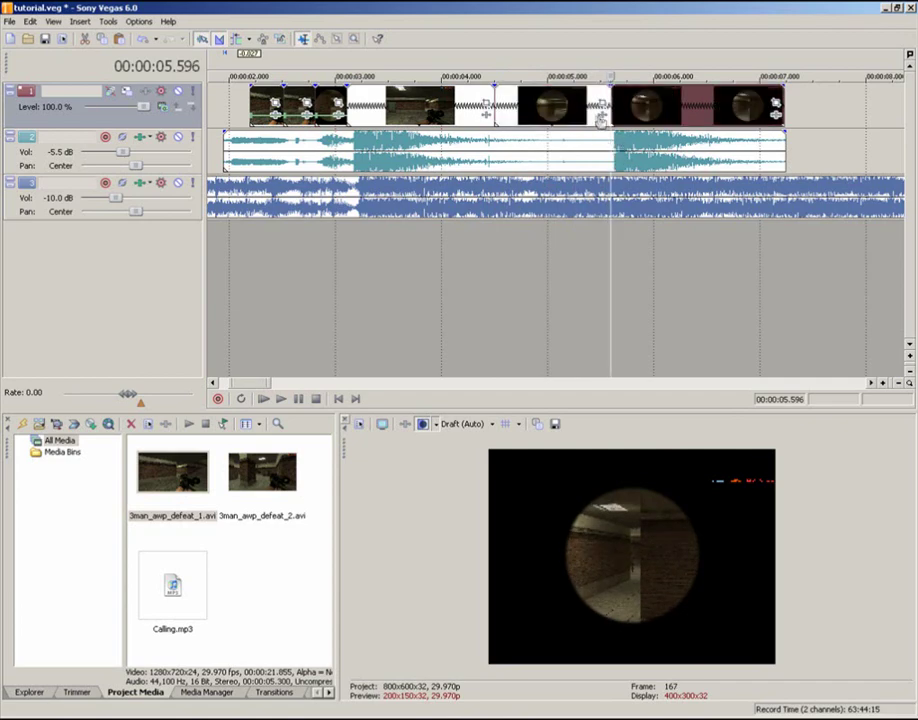
Split the game audio just before the second shot, at 00:00:05.616
click(429, 110)
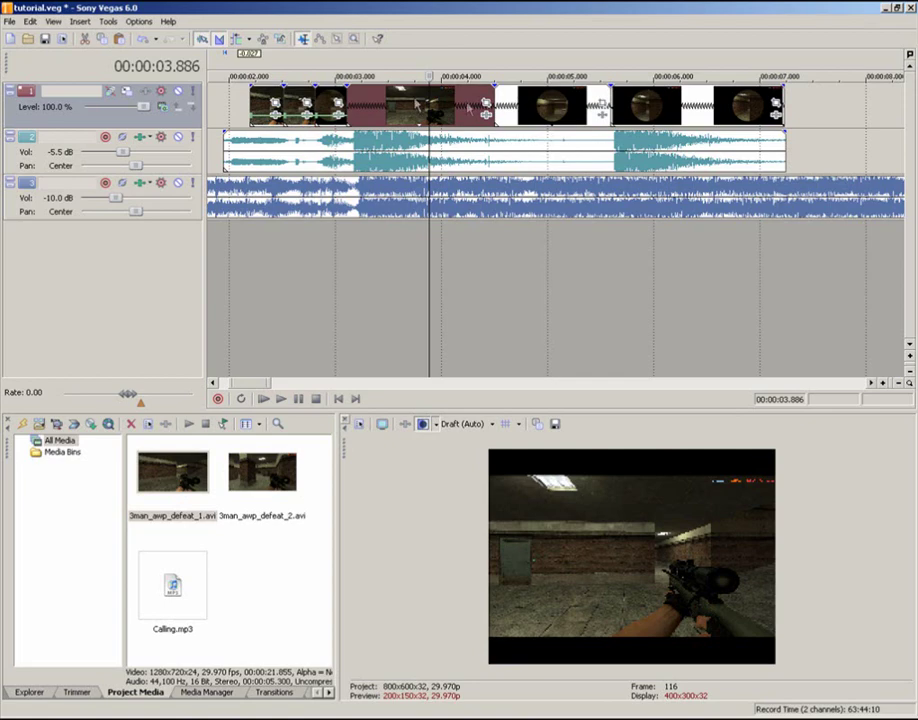
click(561, 117)
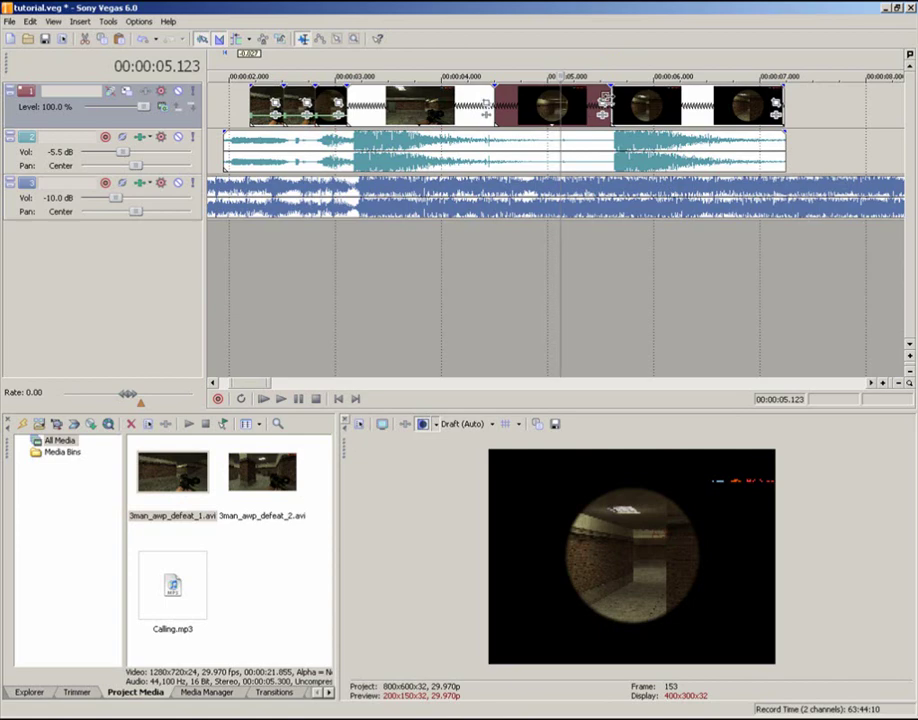
drag(561, 265, 612, 255)
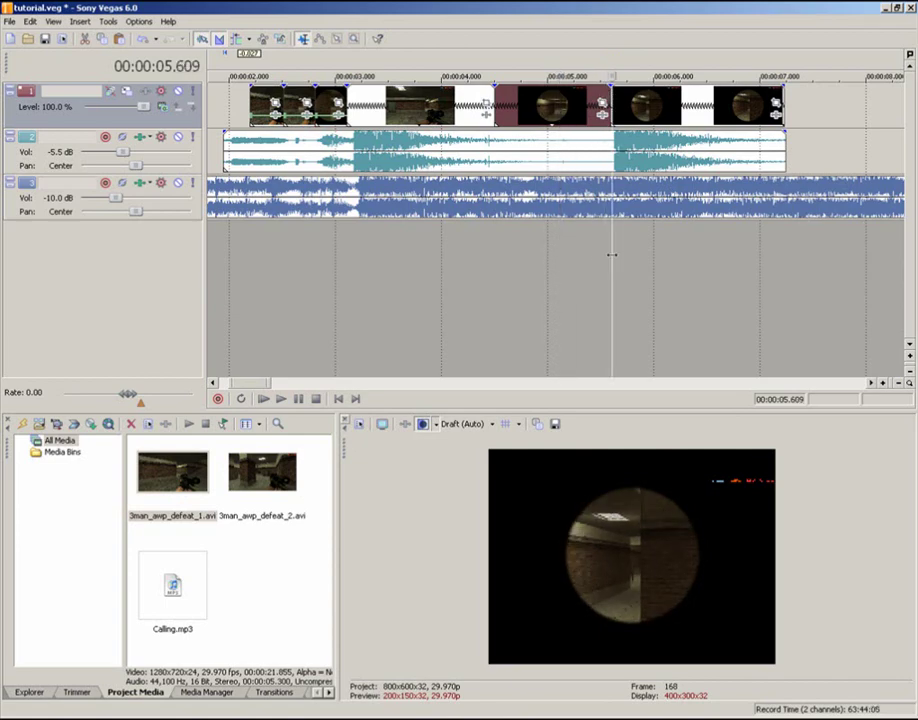
click(612, 150)
click(612, 150)
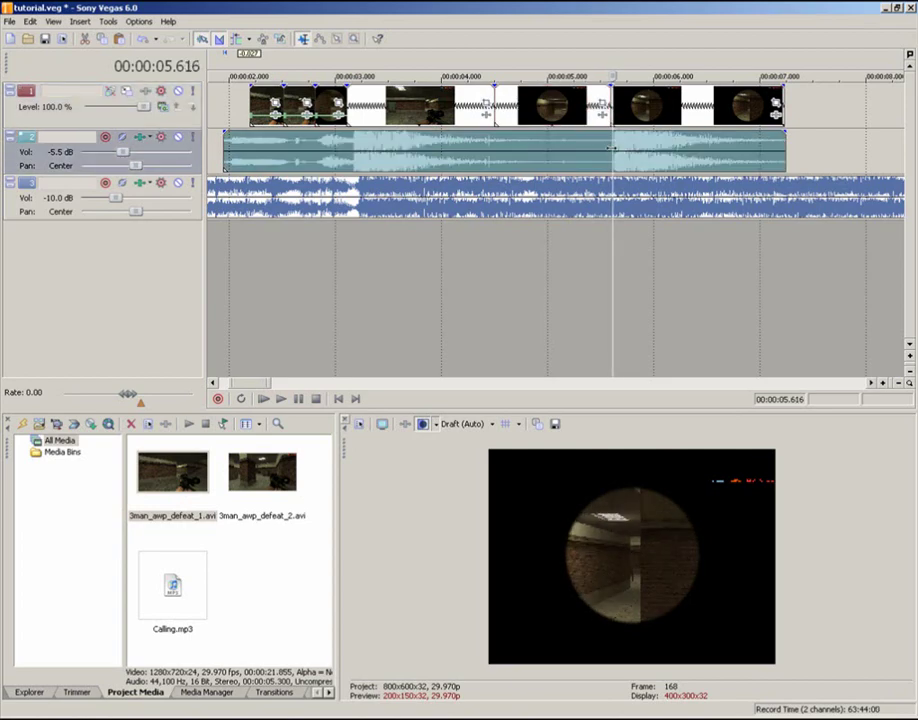
key(s)
Split the game audio at 00:00:04.501 and delete the section between the two audio splits
drag(611, 232, 494, 233)
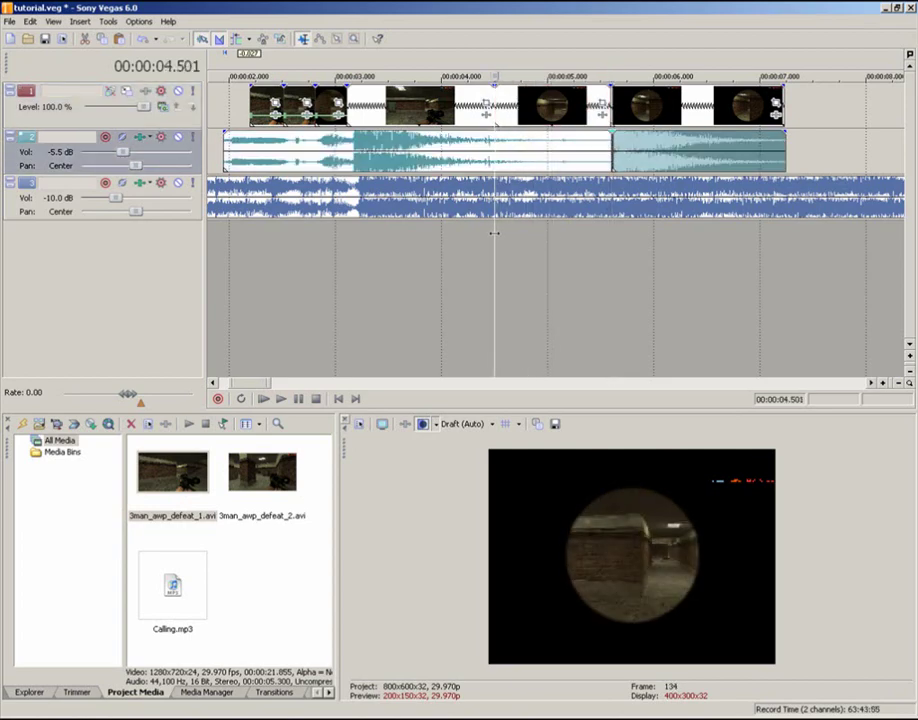
click(494, 157)
key(s)
click(530, 150)
key(Delete)
Shorten the middle video segment from its end to about 00:00:05.42 and move the last video segment up against it
click(588, 120)
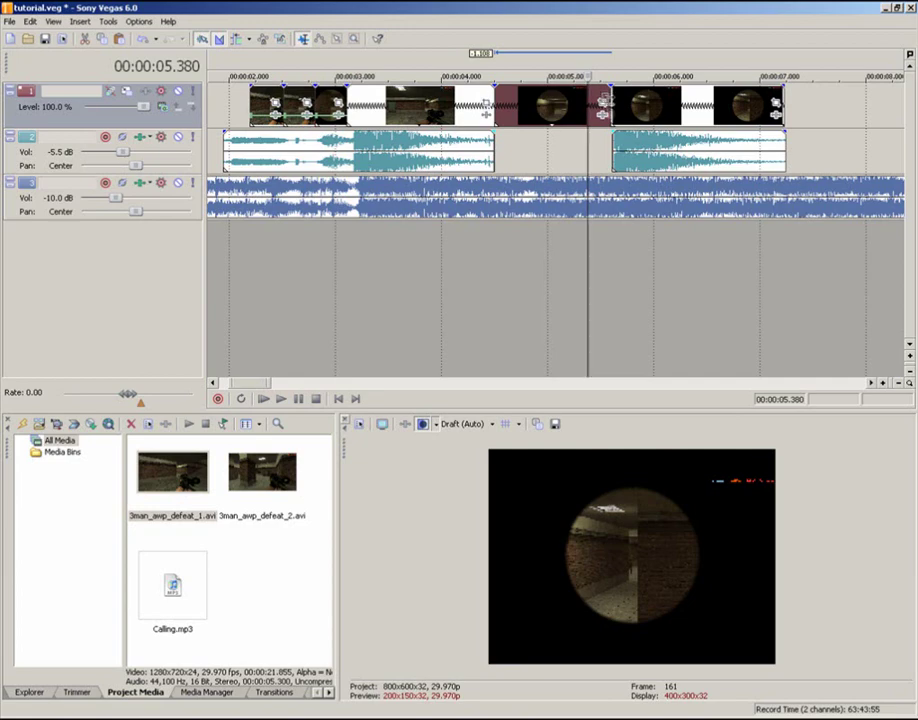
drag(602, 106, 589, 106)
scroll(578, 135, up, 4)
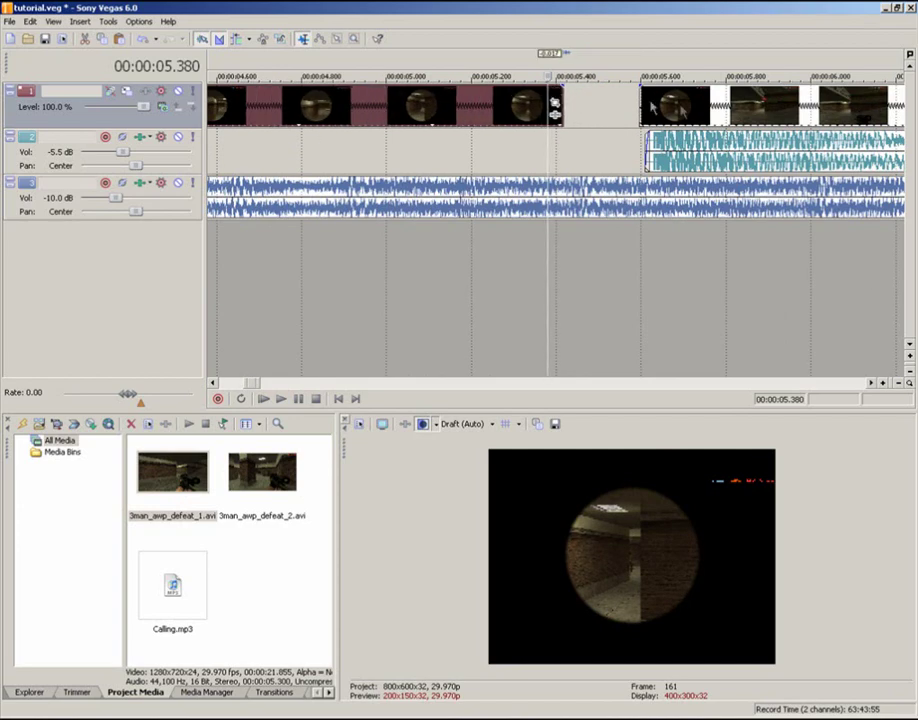
drag(730, 112, 662, 117)
scroll(676, 135, down, 2)
scroll(676, 135, down, 2)
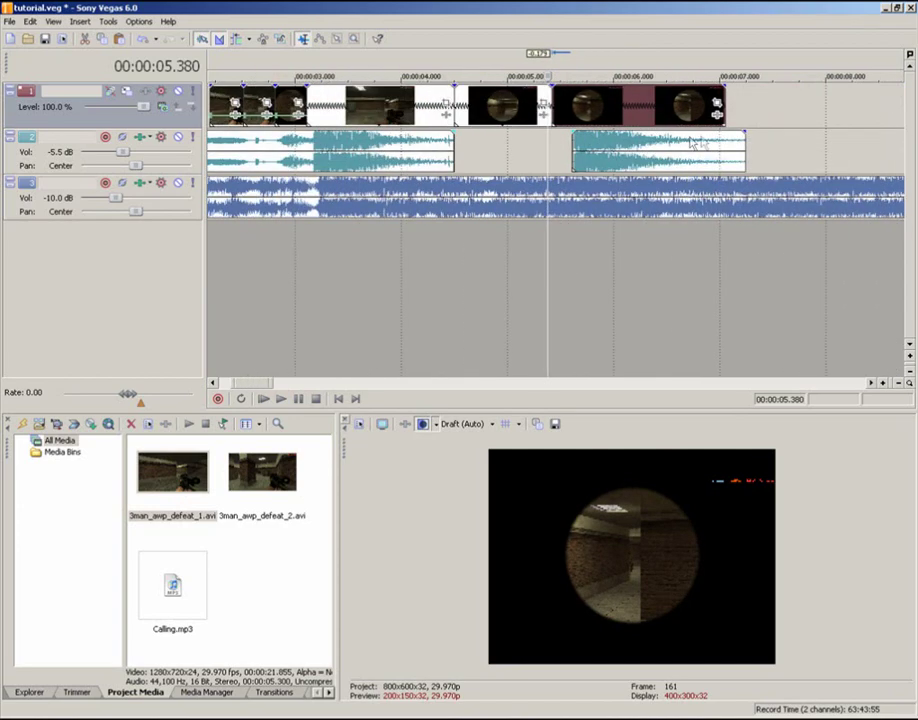
Move the last game audio section earlier so it starts together with the last video segment
drag(716, 147, 704, 150)
scroll(707, 152, up, 4)
scroll(693, 150, down, 5)
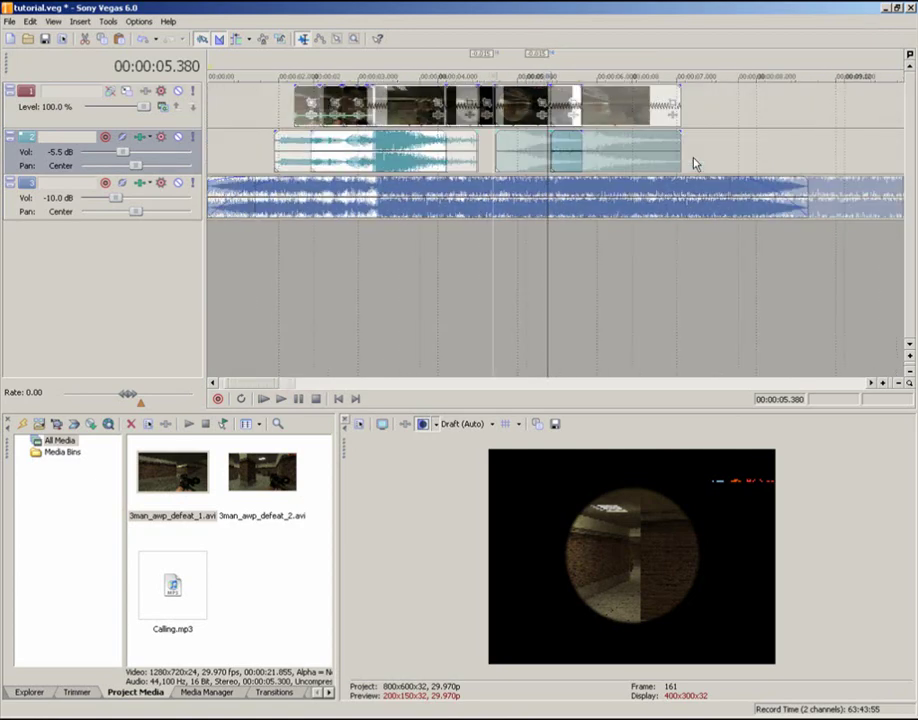
scroll(655, 160, up, 1)
scroll(256, 98, down, 2)
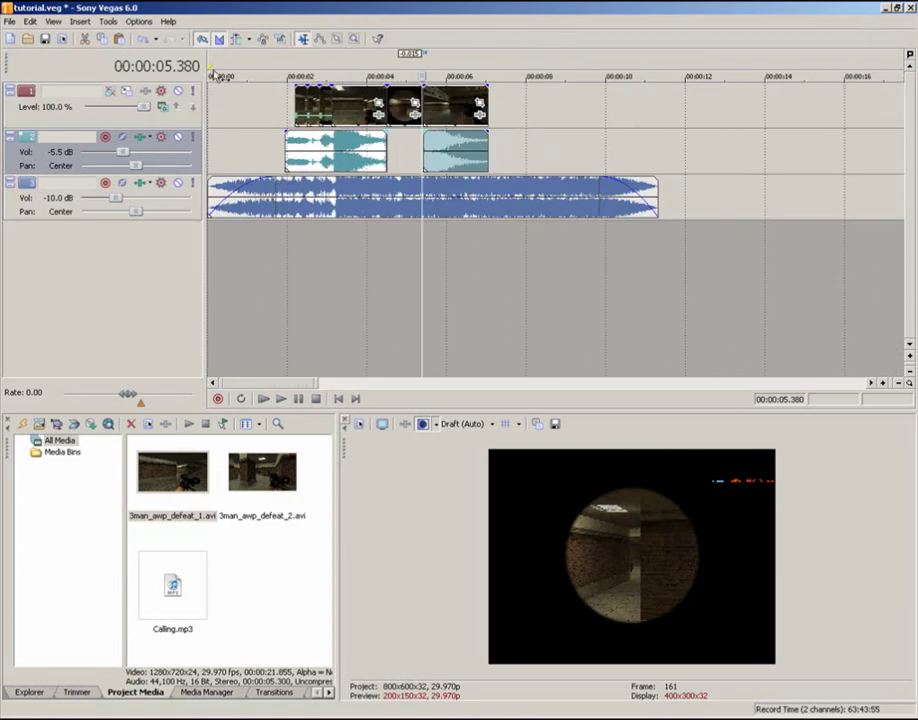